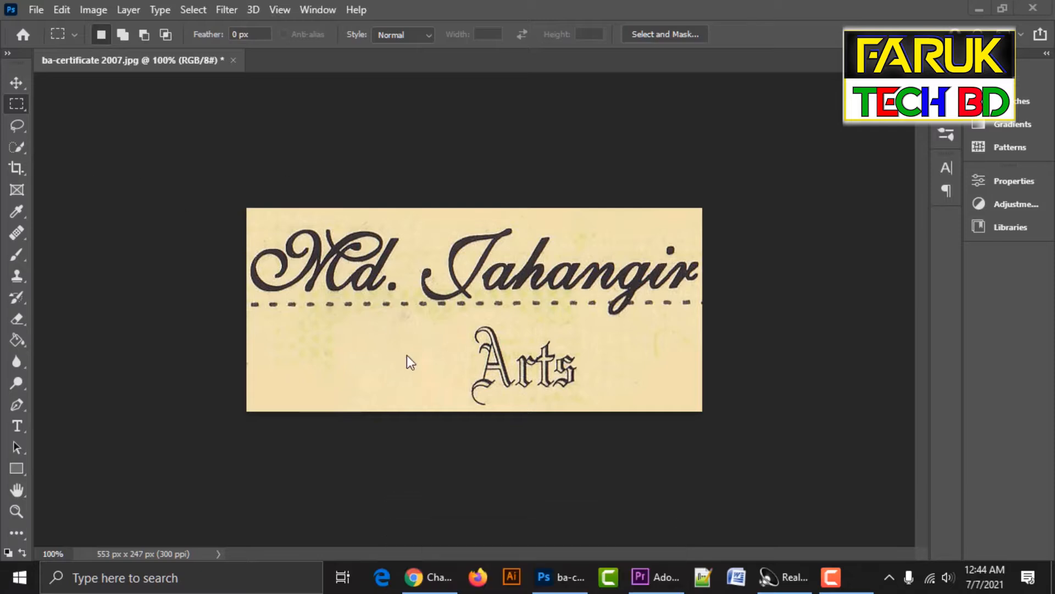
# Copy a tight selection of the A in Arts and create a 70 × 108 px Clipboard-preset document.
pyautogui.click(434, 341)
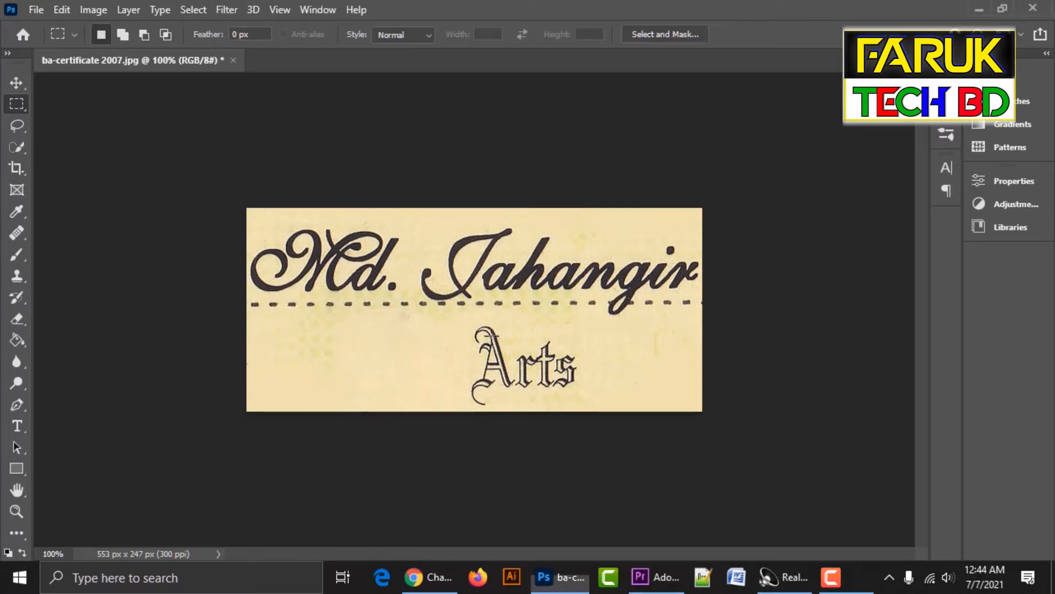
pyautogui.moveTo(460, 323); pyautogui.dragTo(517, 411)
pyautogui.click(461, 323)
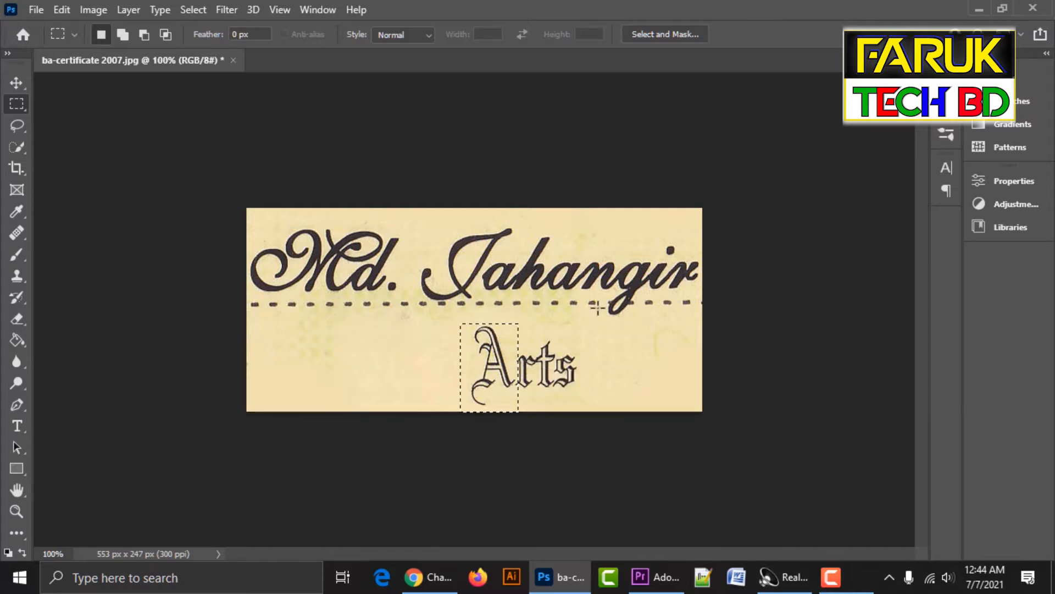
pyautogui.hotkey('ctrl', 'n')
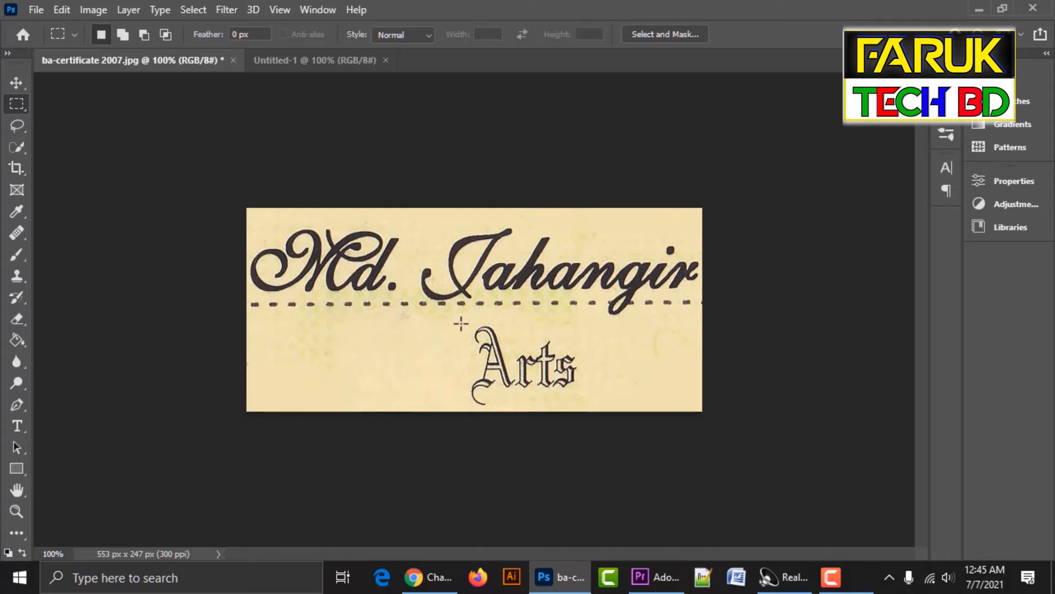
pyautogui.moveTo(460, 324); pyautogui.dragTo(517, 411)
pyautogui.hotkey('ctrl', 'c')
pyautogui.hotkey('ctrl', 'n')
pyautogui.press('Return')
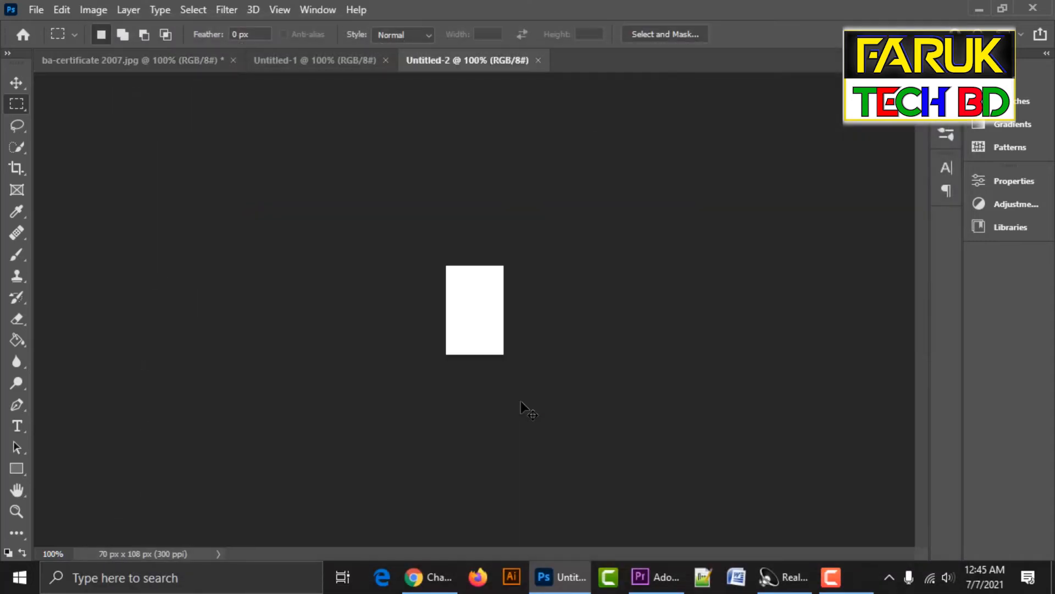
# Paste the copied letter A into Untitled-2.
pyautogui.hotkey('ctrl', 'v')
pyautogui.hotkey('ctrl', '+')
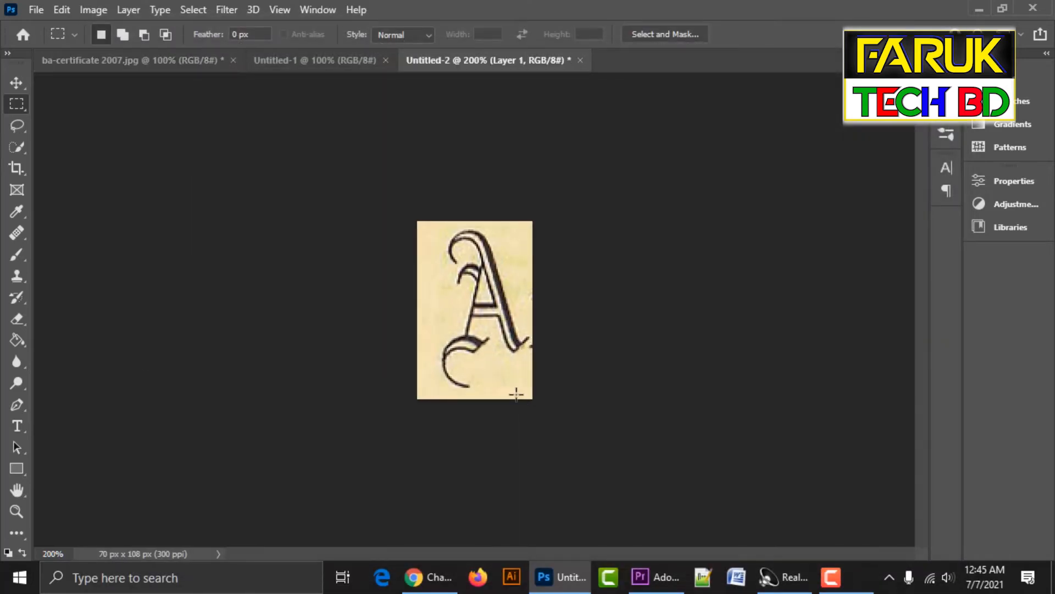
pyautogui.press('v')
pyautogui.hotkey('ctrl', '-')
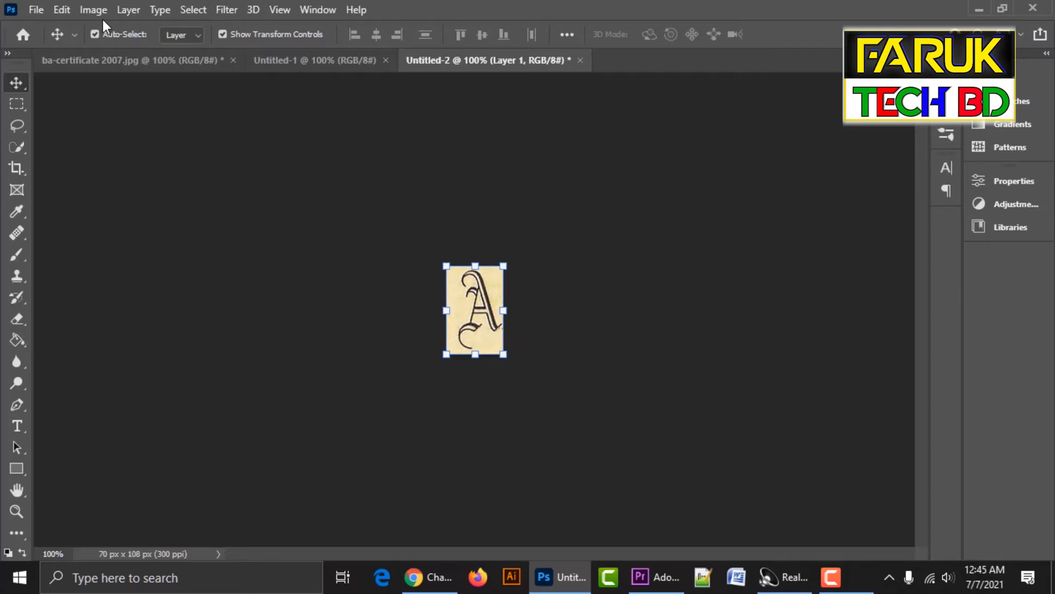
# Convert the image to Grayscale mode, flattening it, and view the letter at 300%.
pyautogui.click(95, 10)
pyautogui.moveTo(104, 29)
pyautogui.click(306, 45)
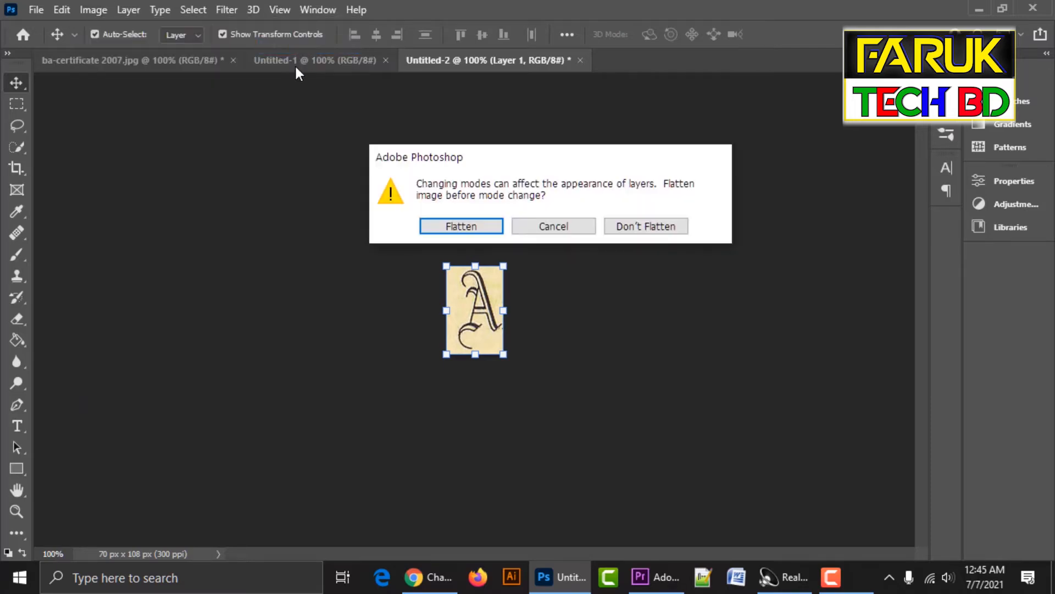
pyautogui.press('Return')
pyautogui.hotkey('ctrl', '+')
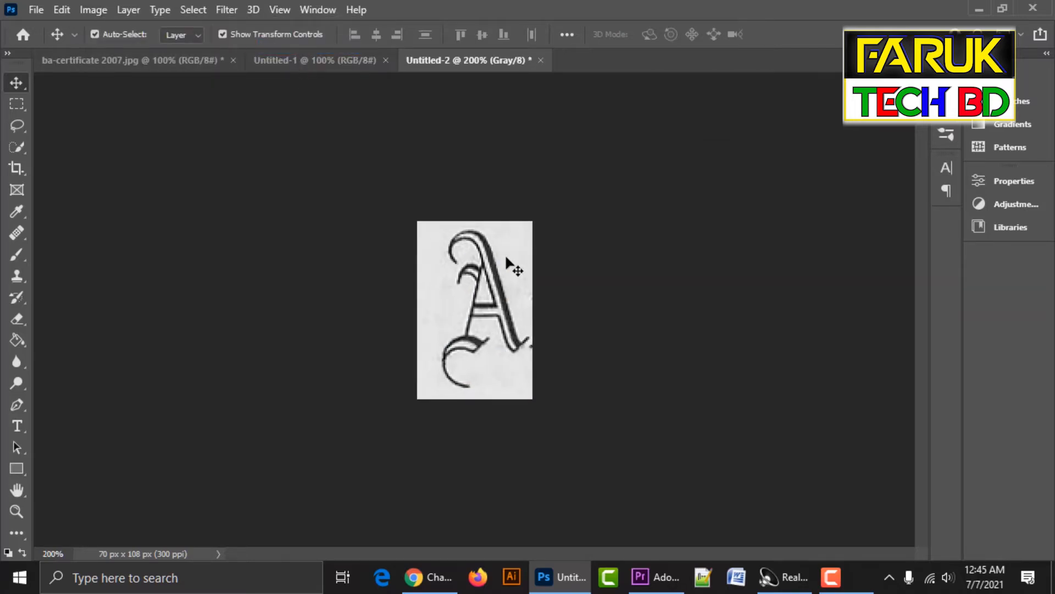
pyautogui.hotkey('ctrl', '-')
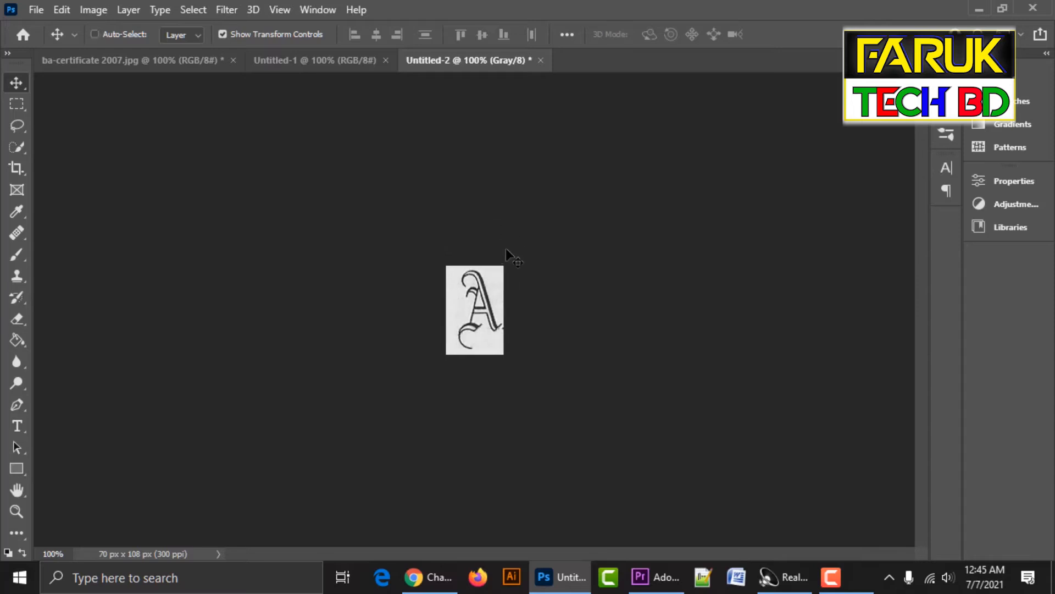
pyautogui.hotkey('ctrl', '+')
pyautogui.hotkey('ctrl', '+')
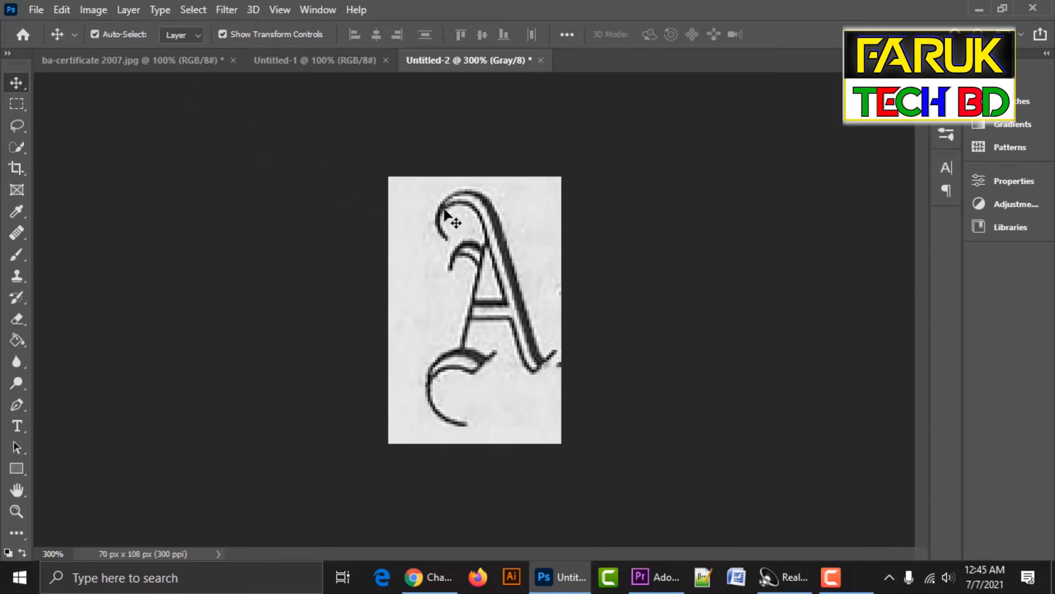
# Apply an Exposure adjustment with Gamma 0.51 and Exposure +0.82 to the letter A.
pyautogui.click(96, 9)
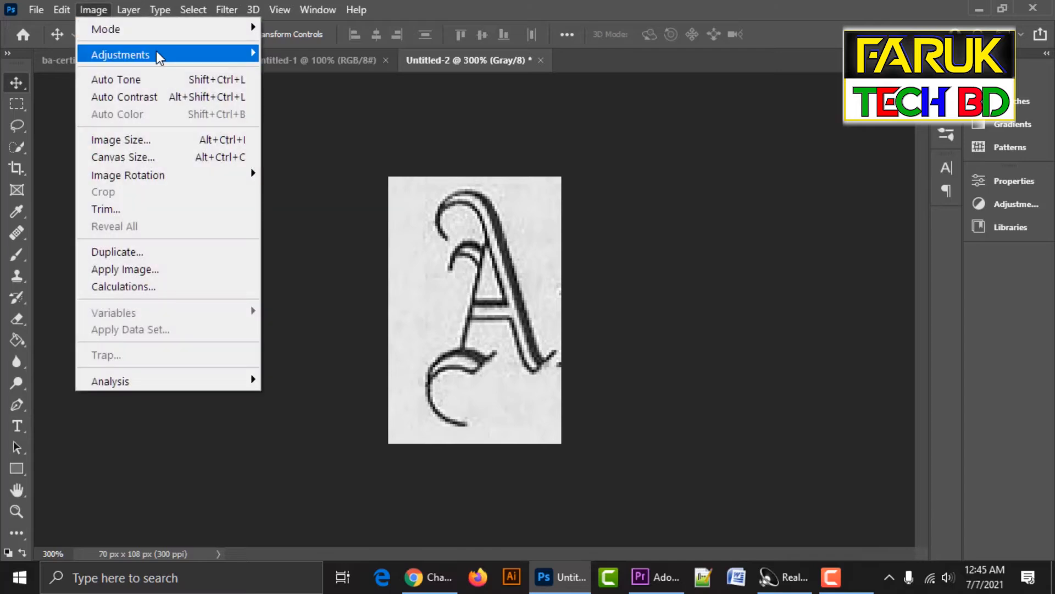
pyautogui.moveTo(216, 55)
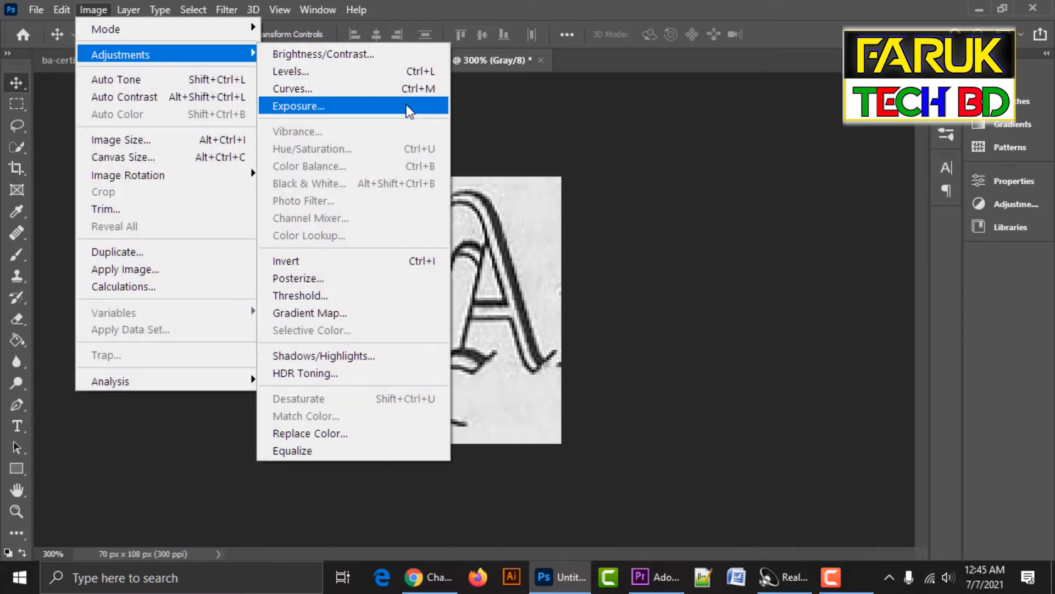
pyautogui.click(407, 105)
pyautogui.moveTo(771, 159); pyautogui.dragTo(825, 153)
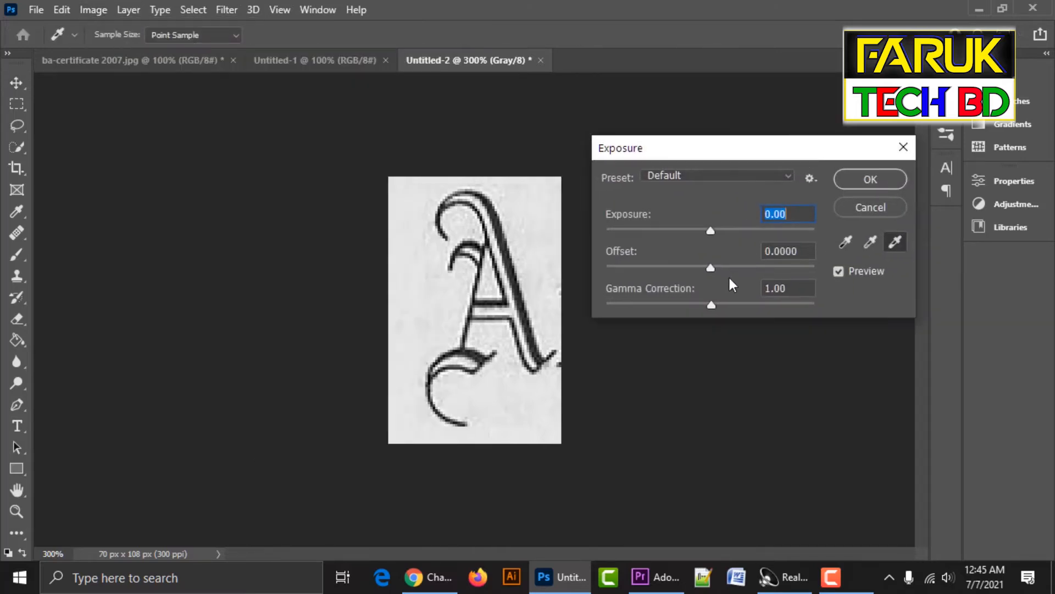
pyautogui.moveTo(737, 303); pyautogui.dragTo(754, 304)
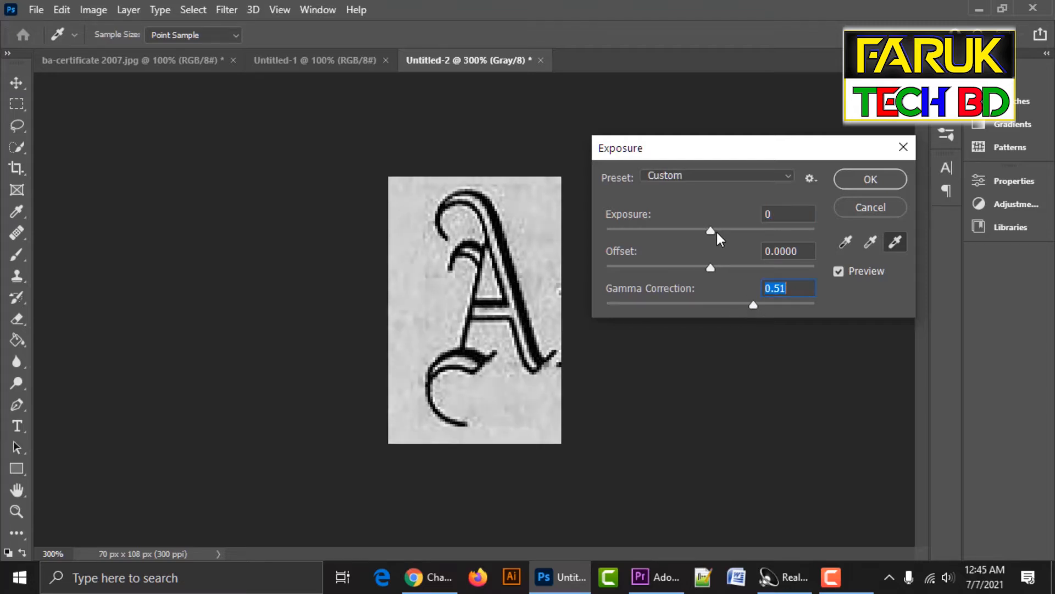
pyautogui.moveTo(719, 232); pyautogui.dragTo(725, 230)
pyautogui.click(880, 180)
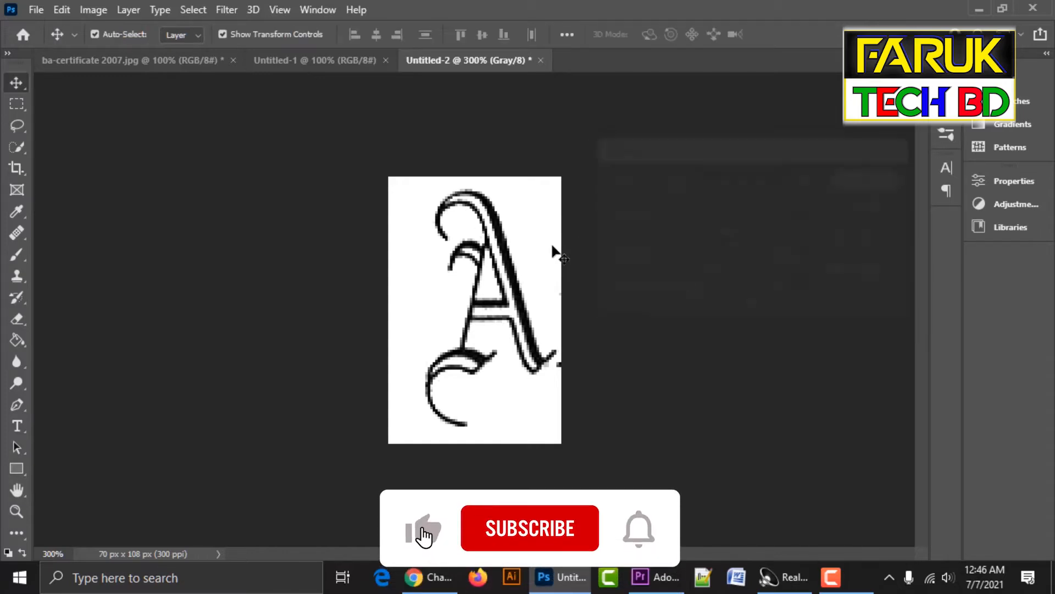
pyautogui.press('i')
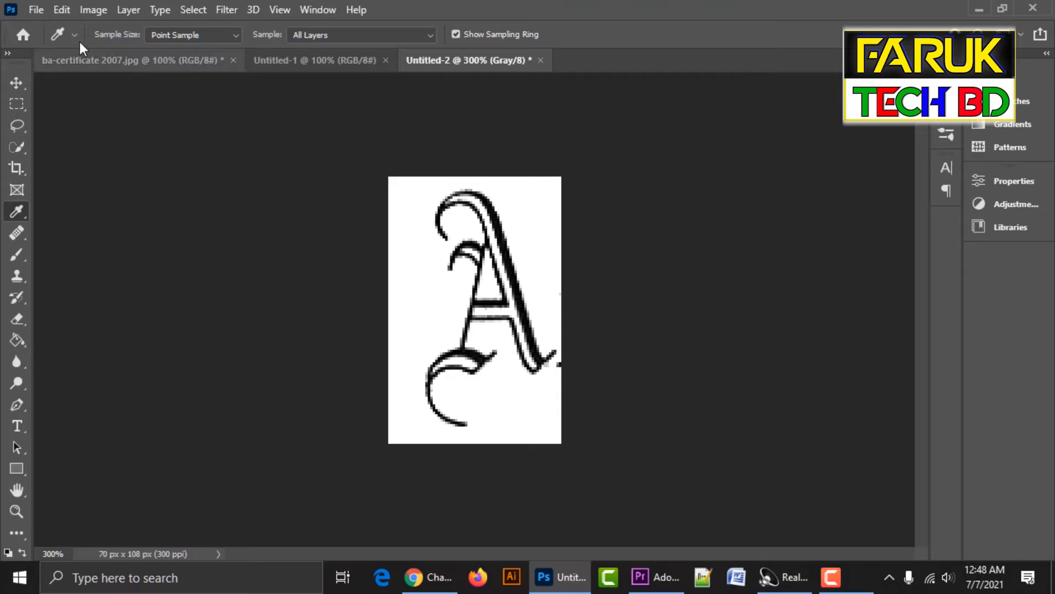
# Save the letter as A.jpg in JPEG format at Maximum quality 11.
pyautogui.hotkey('ctrl', 'shift', 's')
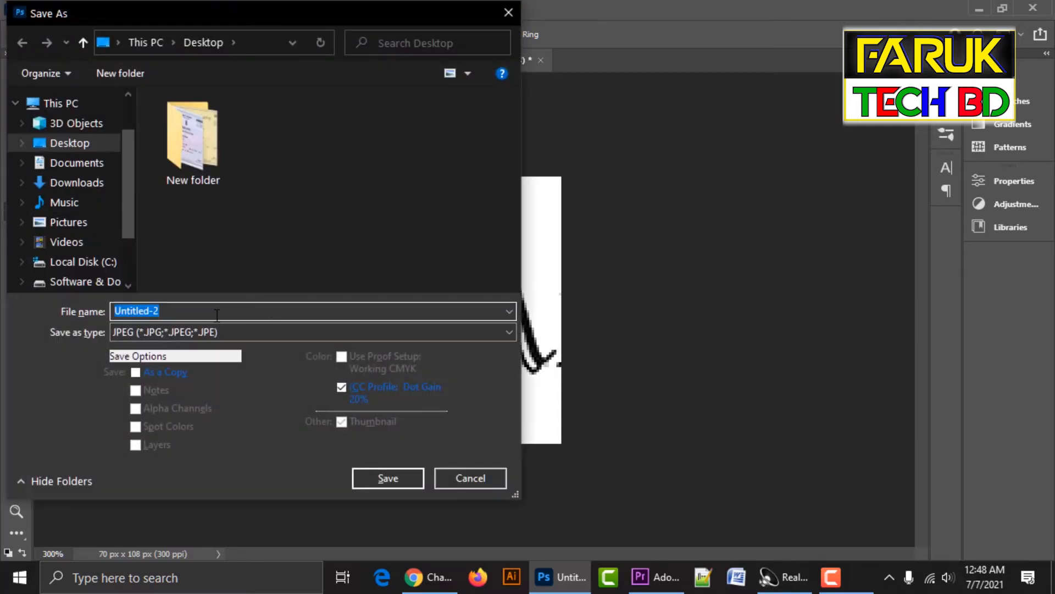
pyautogui.write('A')
pyautogui.click(396, 477)
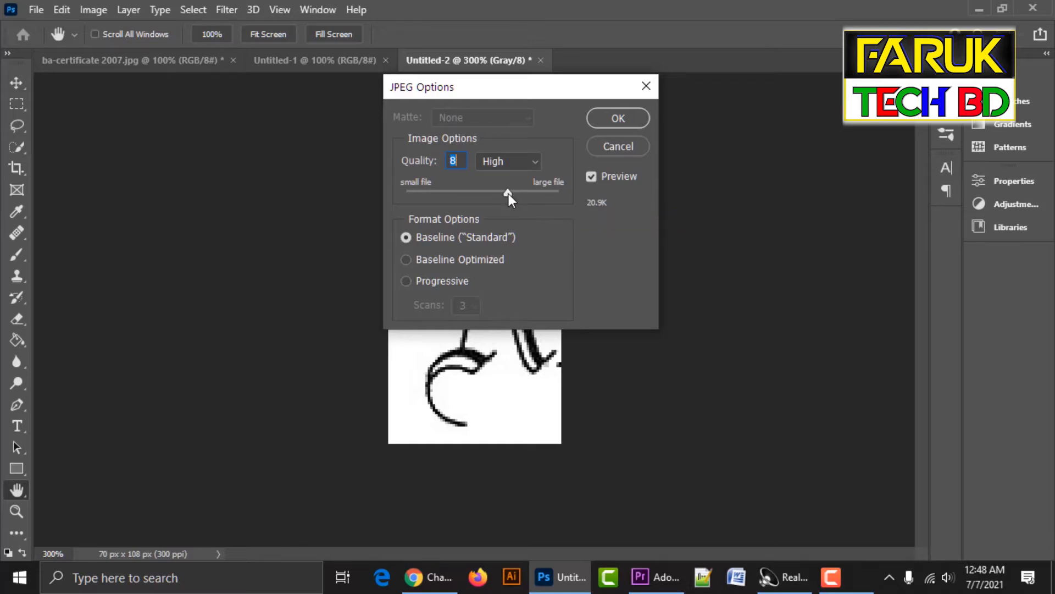
pyautogui.moveTo(510, 197); pyautogui.dragTo(540, 199)
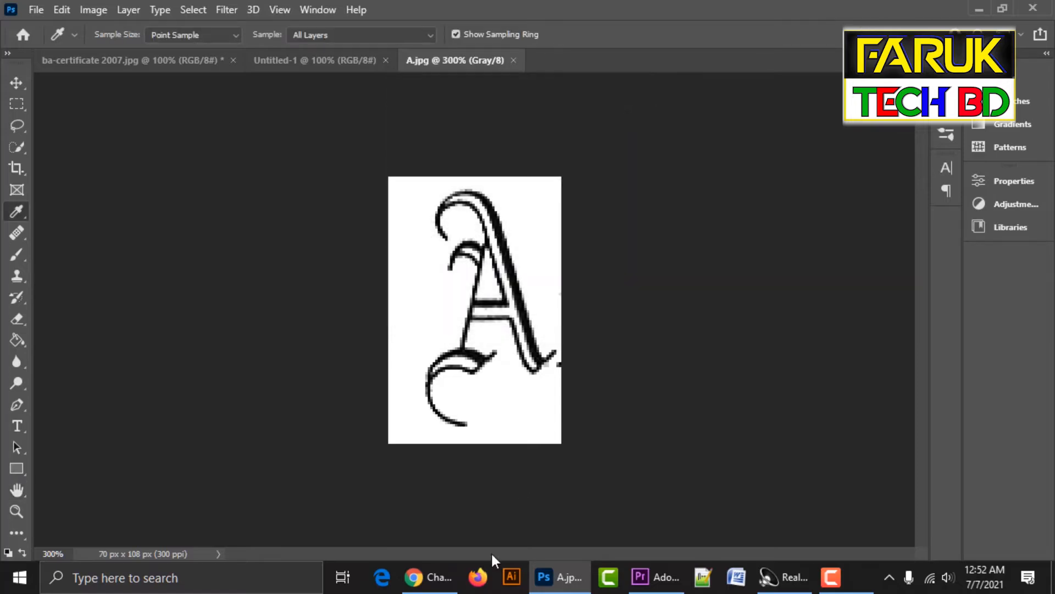
# In Firefox, search Google for whatthefont and open the WhatTheFont! « MyFonts result.
pyautogui.click(478, 576)
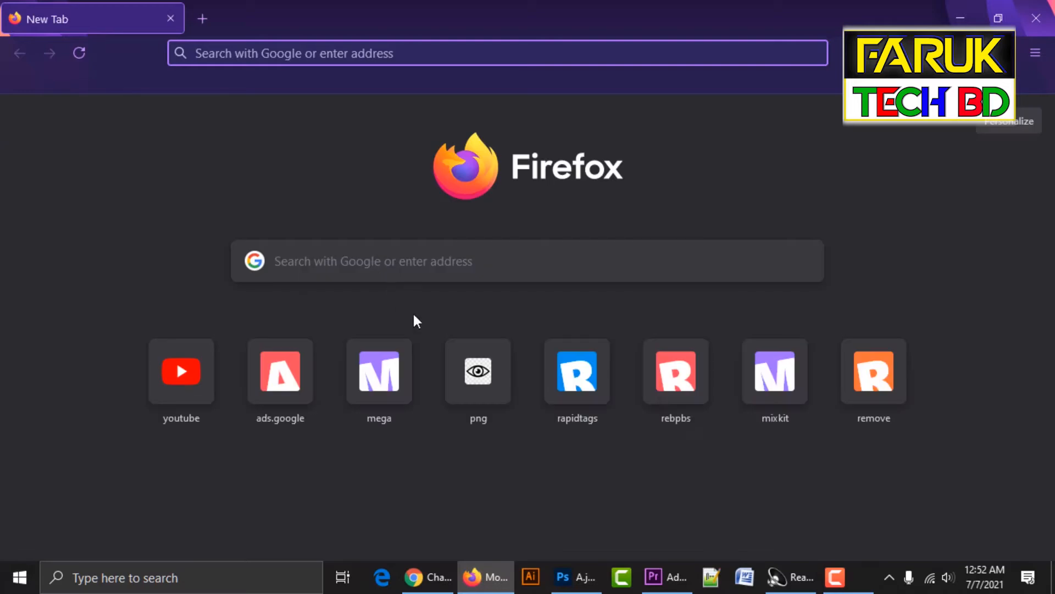
pyautogui.click(446, 277)
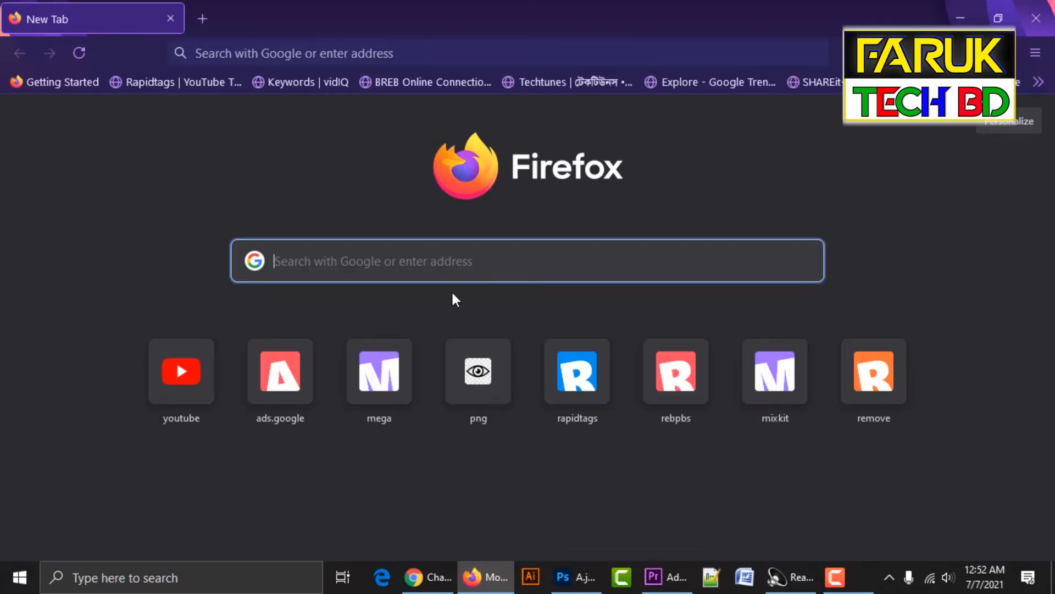
pyautogui.write('whatthefo')
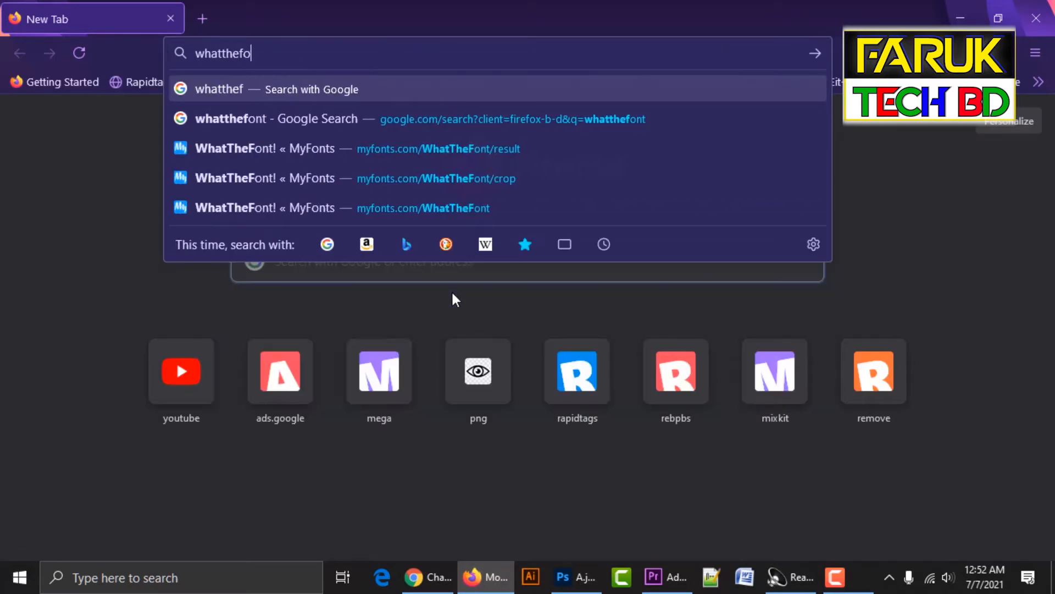
pyautogui.write('nt')
pyautogui.press('Return')
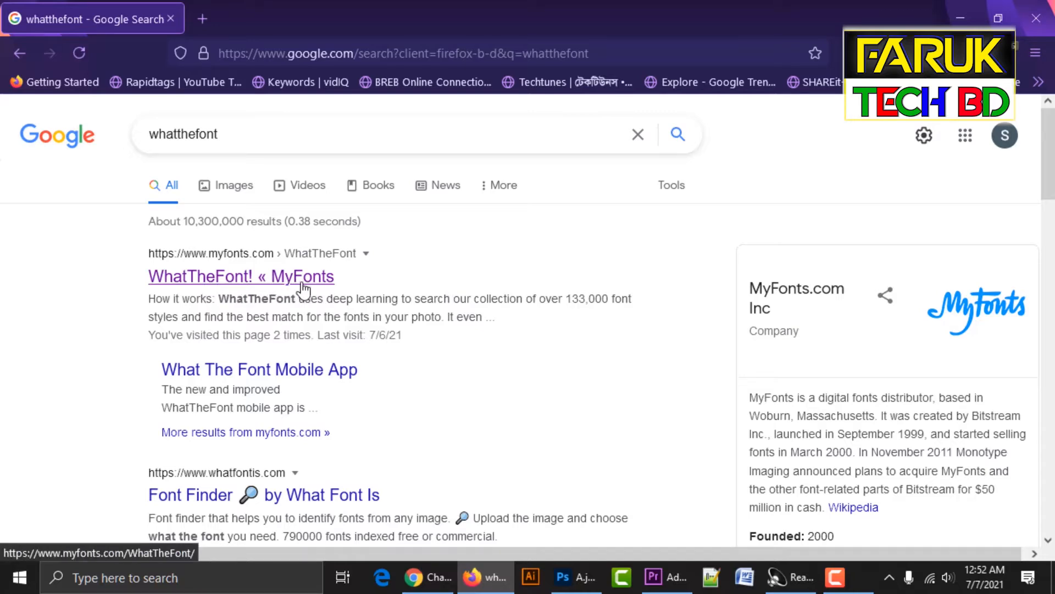
pyautogui.click(265, 287)
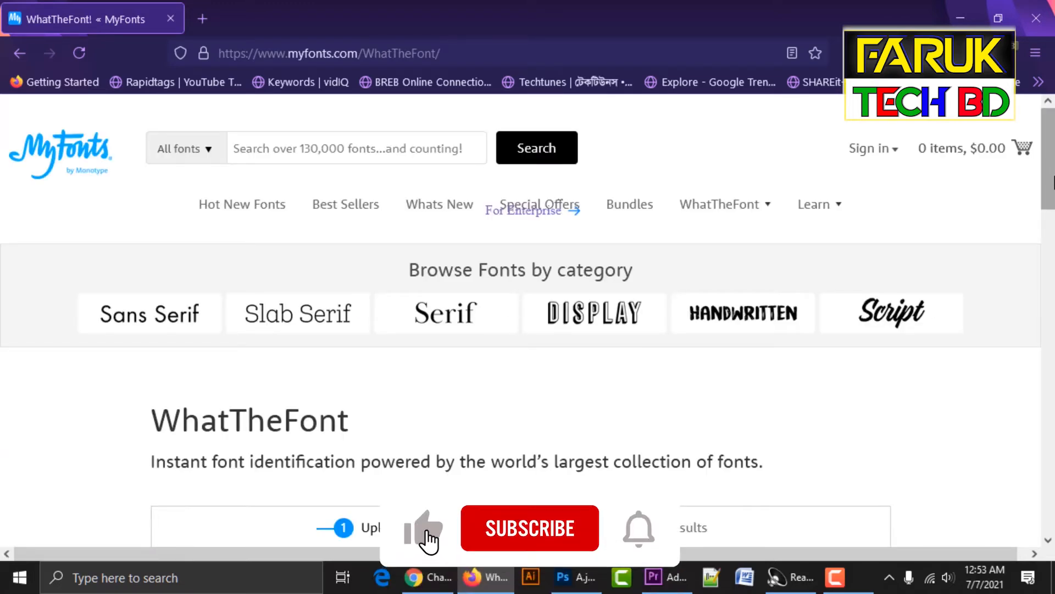
# Upload the A image from the Desktop through WhatTheFont's drop zone.
pyautogui.scroll(-5, 1051, 264)
pyautogui.scroll(-3, 550, 302)
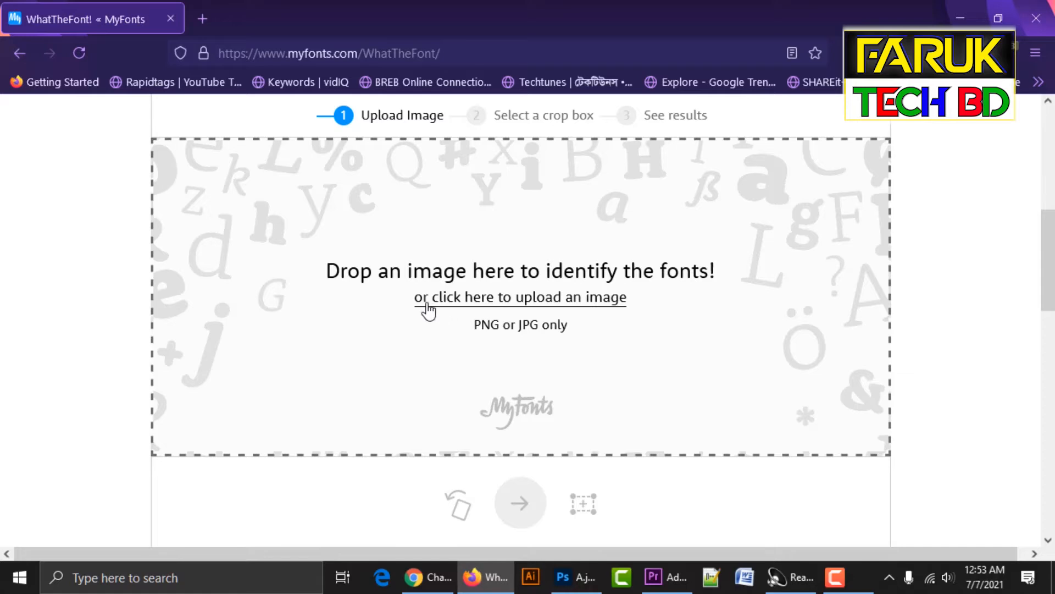
pyautogui.click(511, 306)
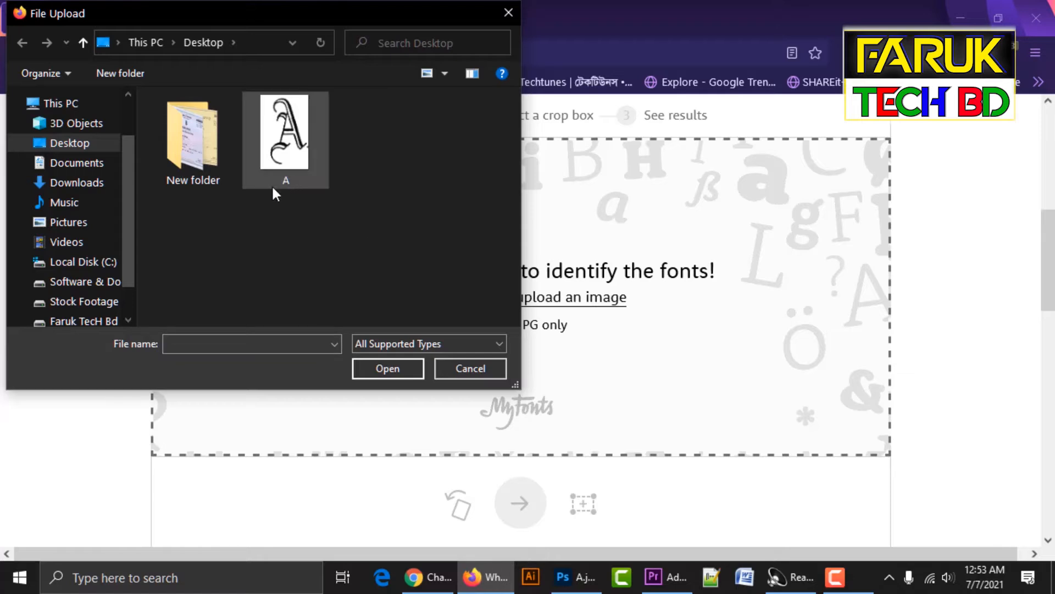
pyautogui.click(298, 174)
pyautogui.click(388, 368)
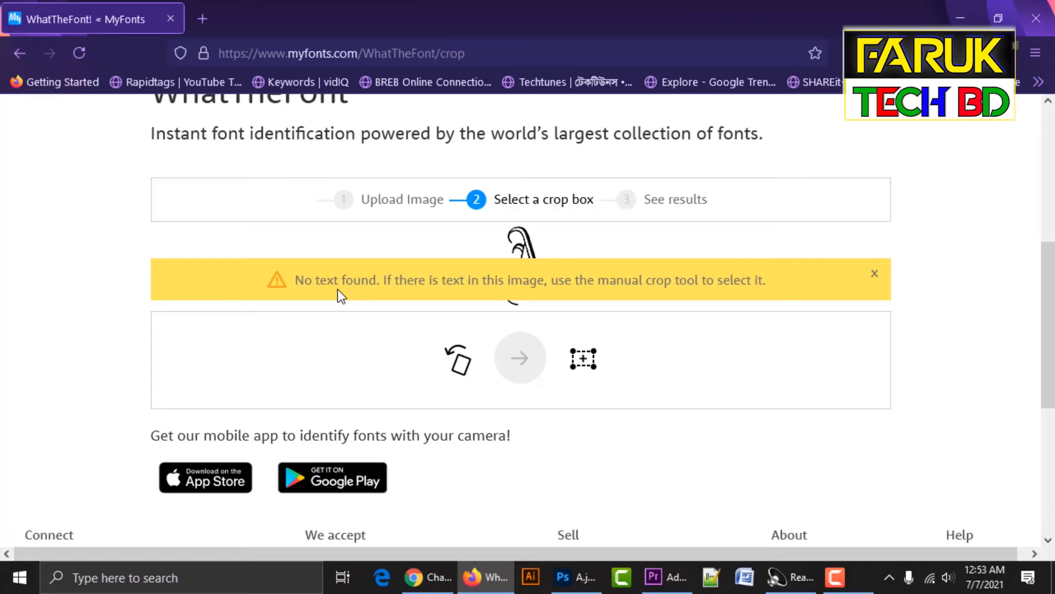
# Dismiss the tip and warning, draw a manual crop box around the A, and submit it.
pyautogui.click(585, 363)
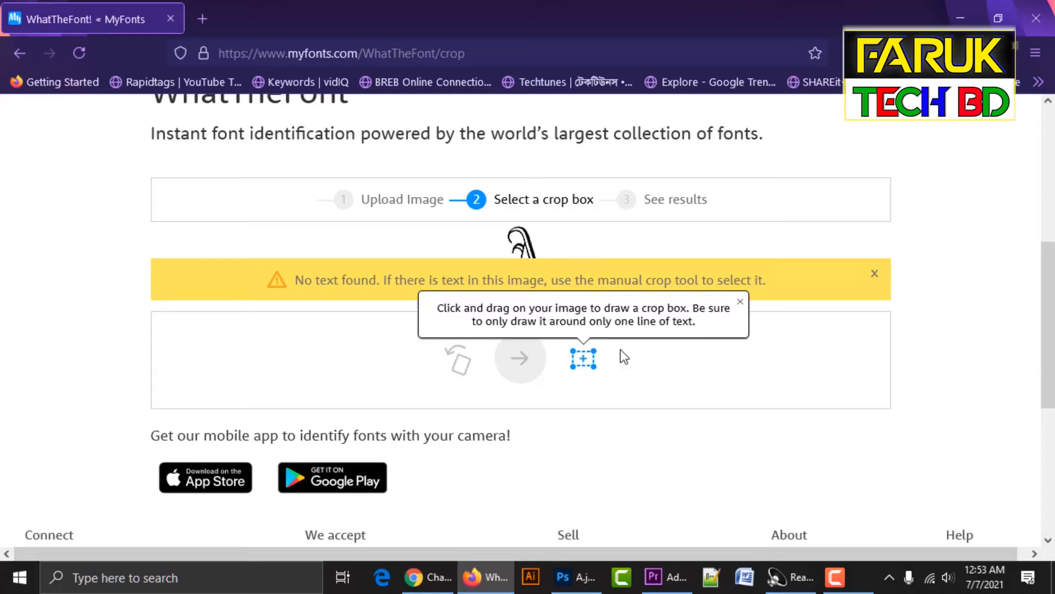
pyautogui.click(740, 303)
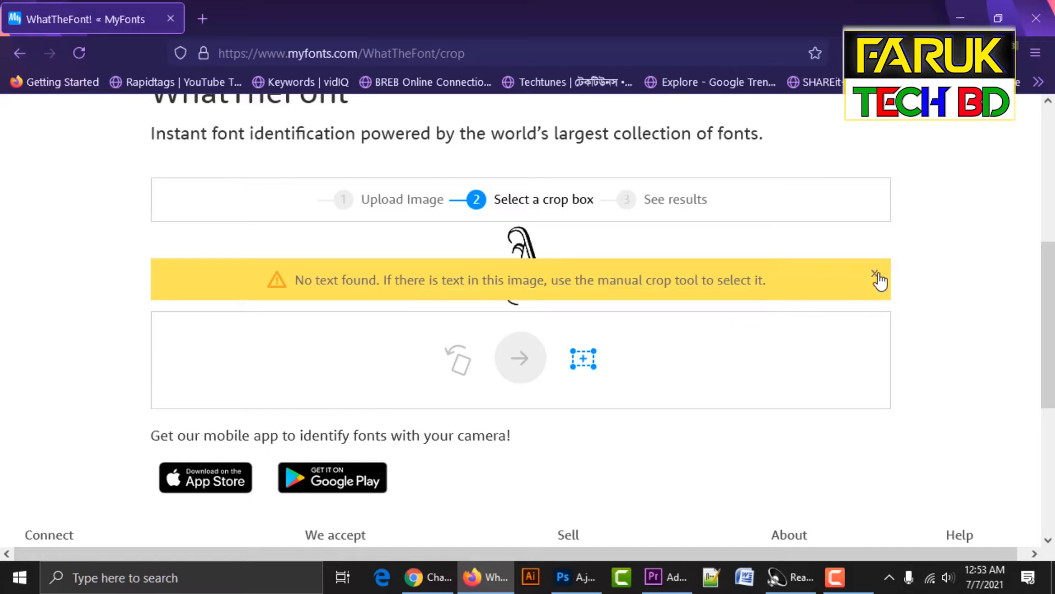
pyautogui.click(877, 274)
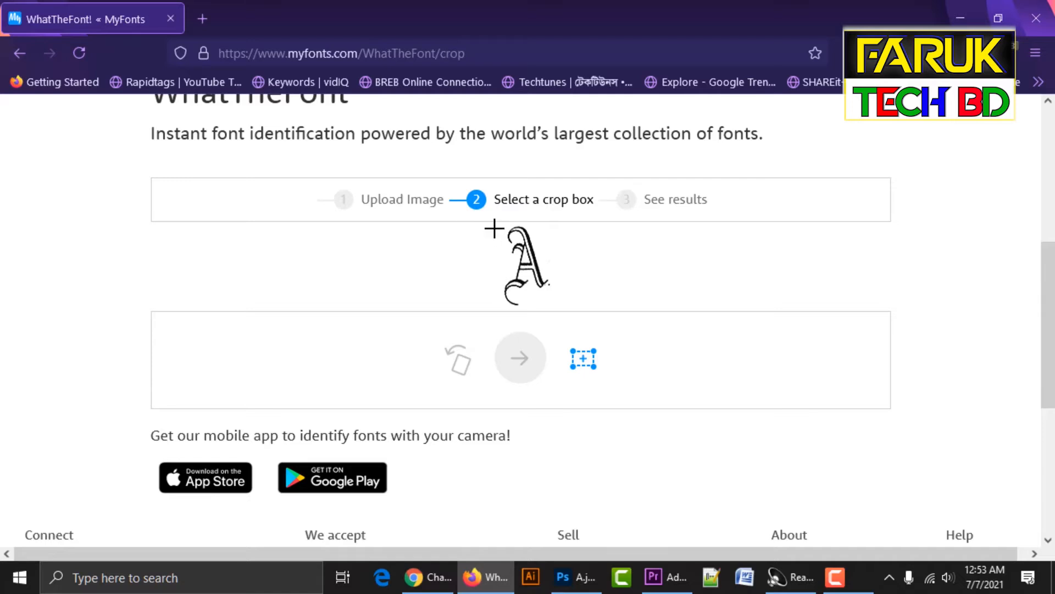
pyautogui.moveTo(494, 224); pyautogui.dragTo(550, 309)
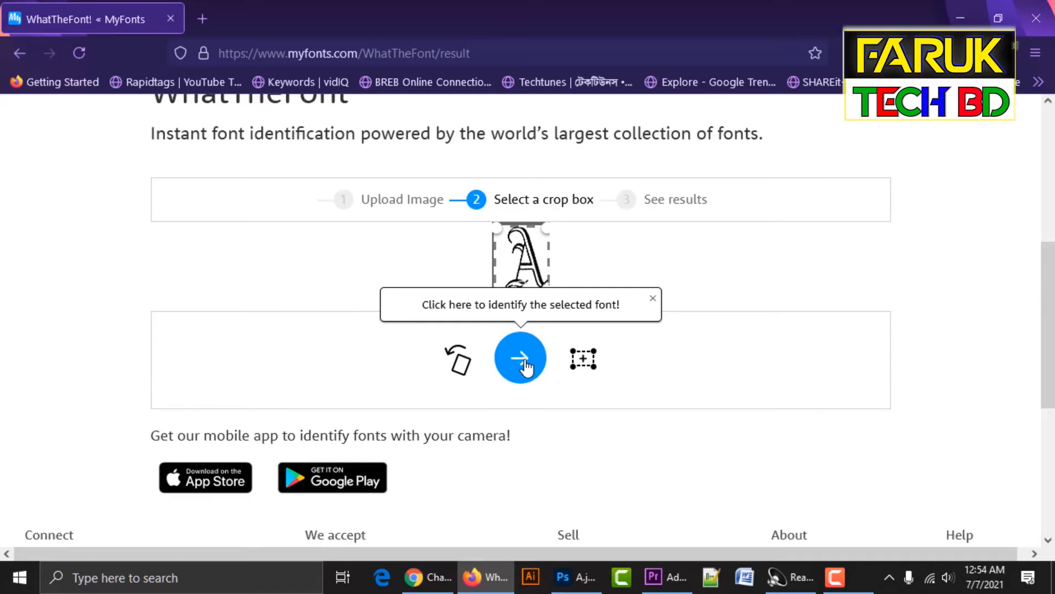
pyautogui.click(525, 366)
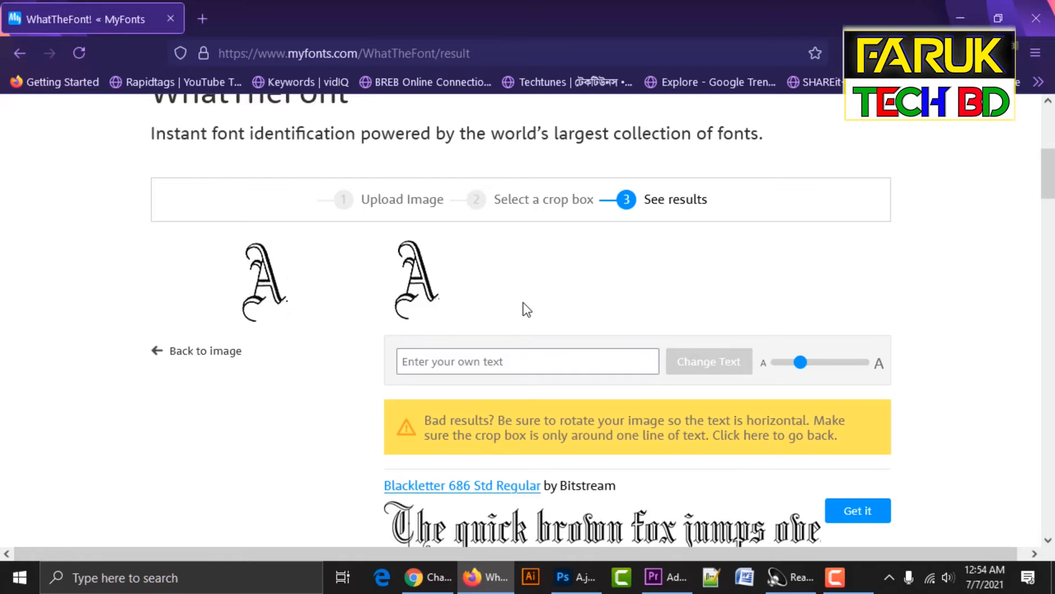
# Preview the matched fonts with the text 'A' and scroll down to Blackletter 686 Std Regular.
pyautogui.click(552, 360)
pyautogui.write('A')
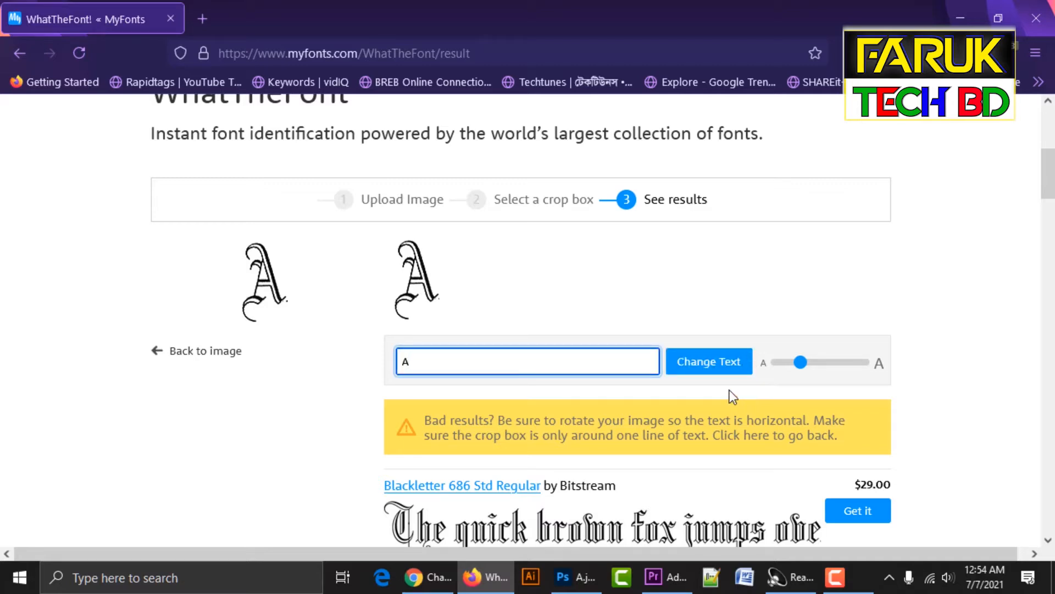
pyautogui.click(695, 367)
pyautogui.scroll(-2, 636, 263)
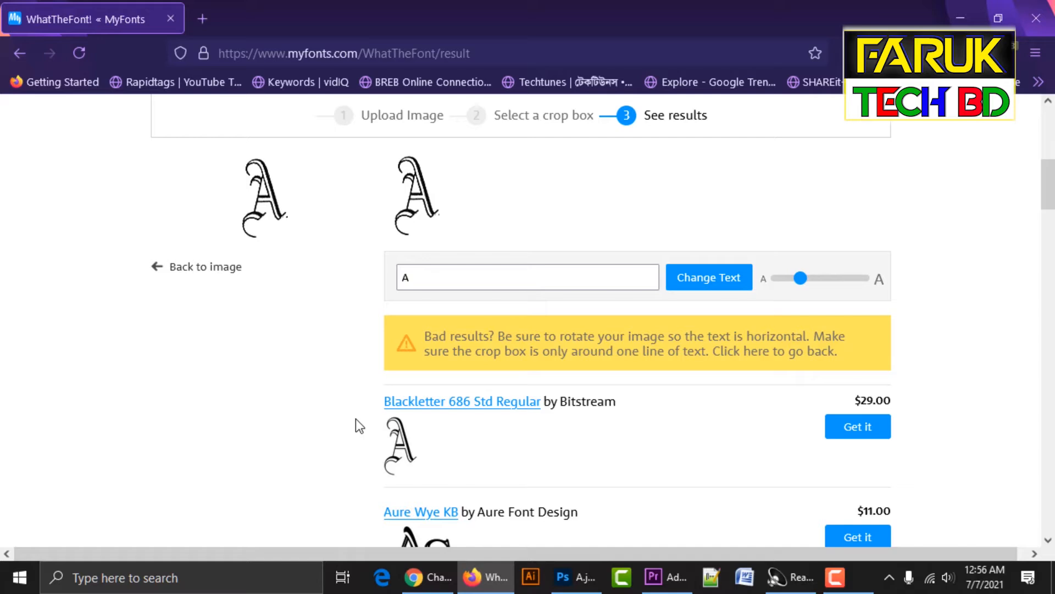
# Back in Photoshop, bring up ba-certificate 2007.jpg and deselect the letter A of Arts.
pyautogui.click(572, 577)
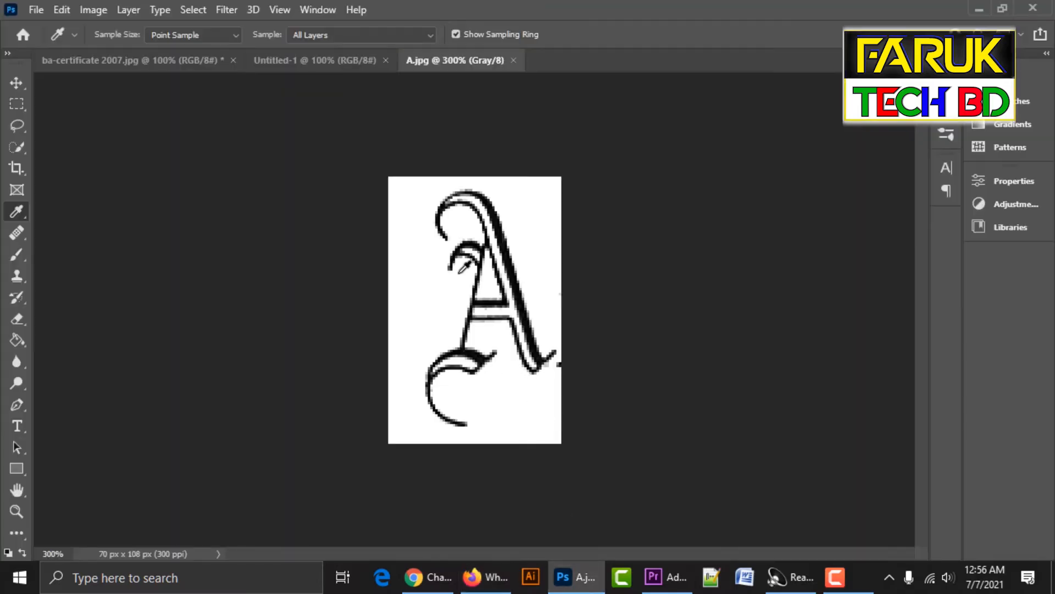
pyautogui.click(318, 60)
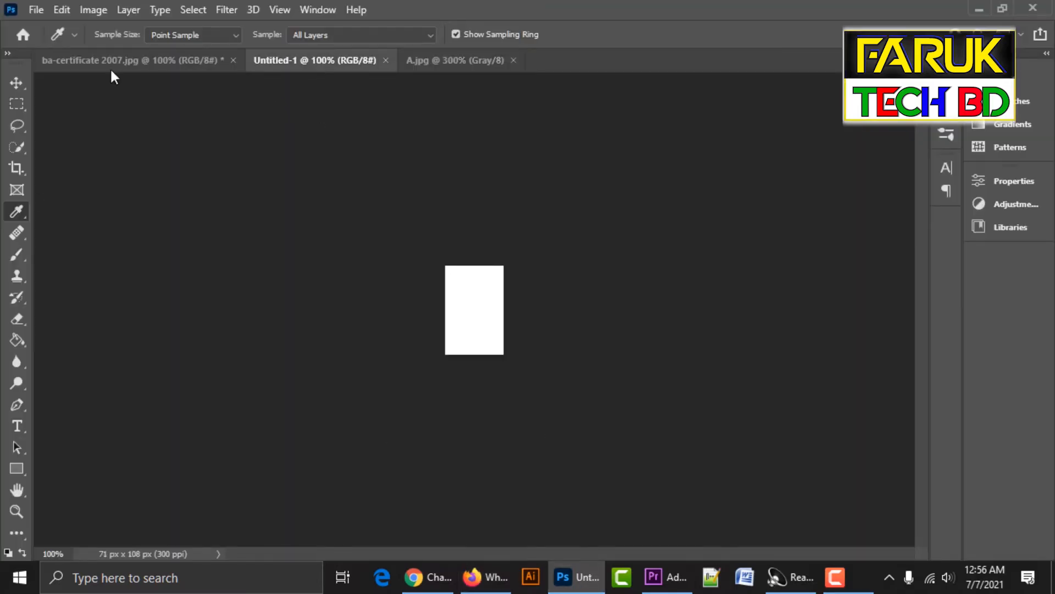
pyautogui.click(110, 60)
pyautogui.hotkey('ctrl', 'd')
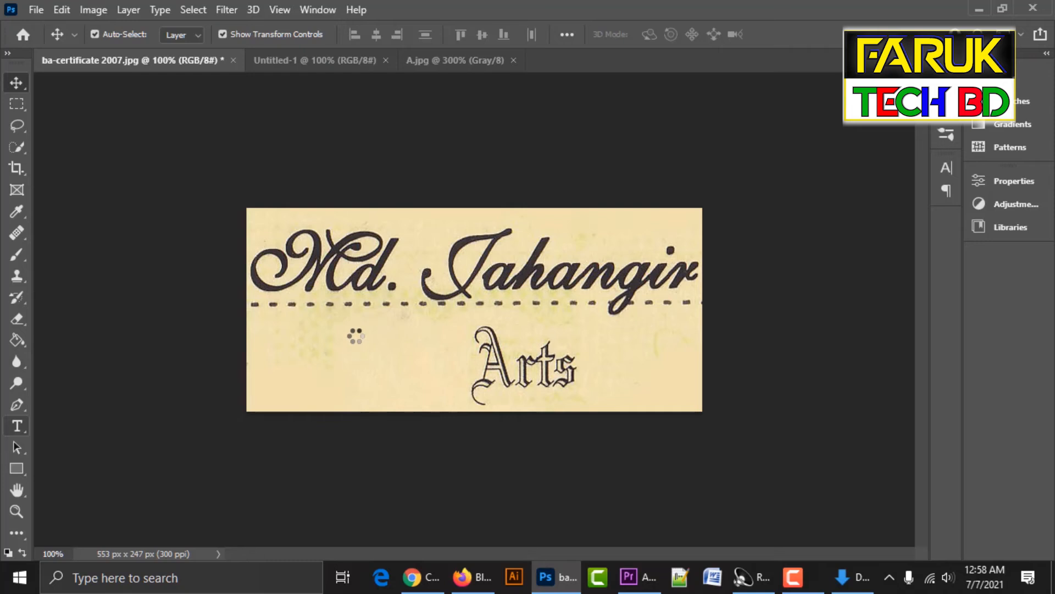
pyautogui.press('t')
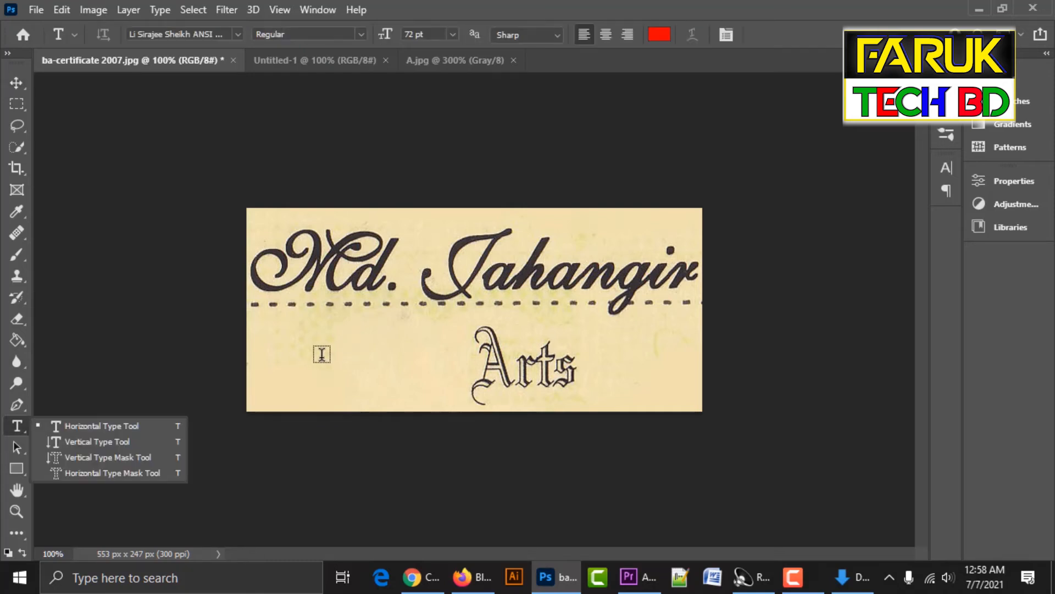
# Start a text layer left of Arts, set in Blackletter 686 BT at 11 pt.
pyautogui.click(297, 373)
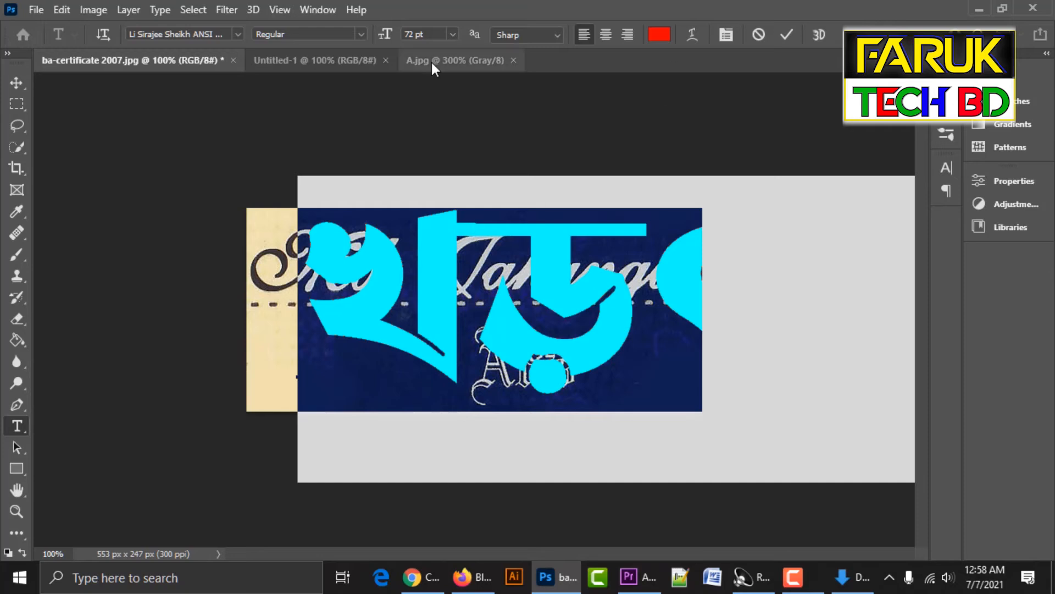
pyautogui.click(454, 35)
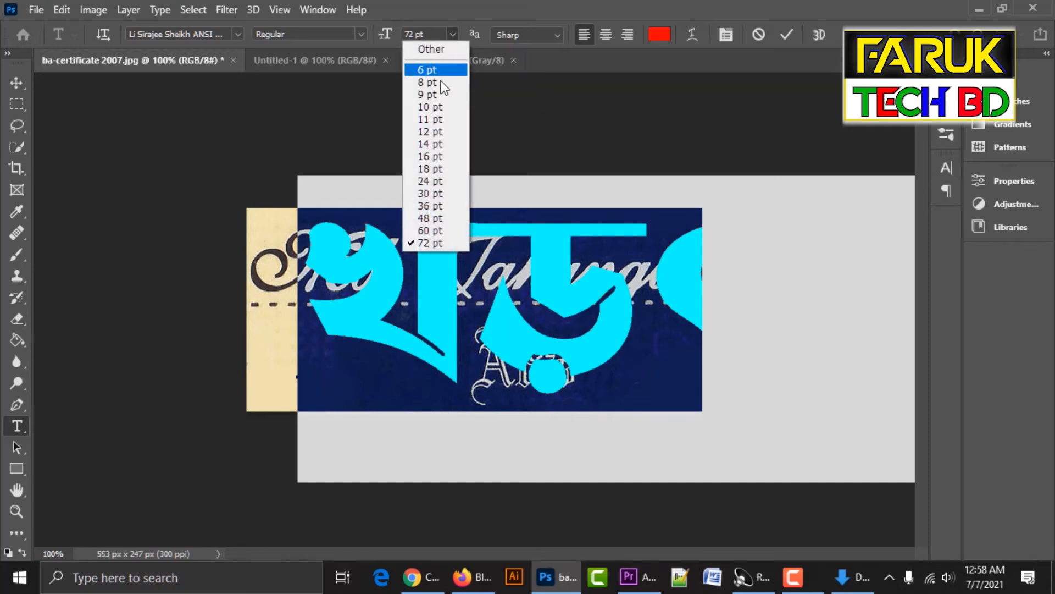
pyautogui.click(429, 122)
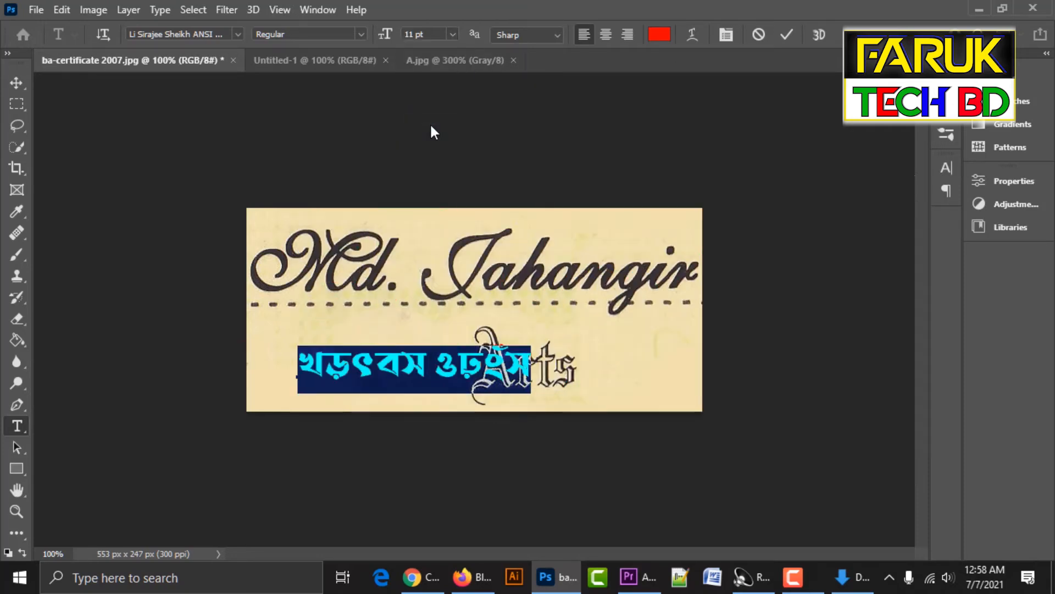
pyautogui.click(228, 36)
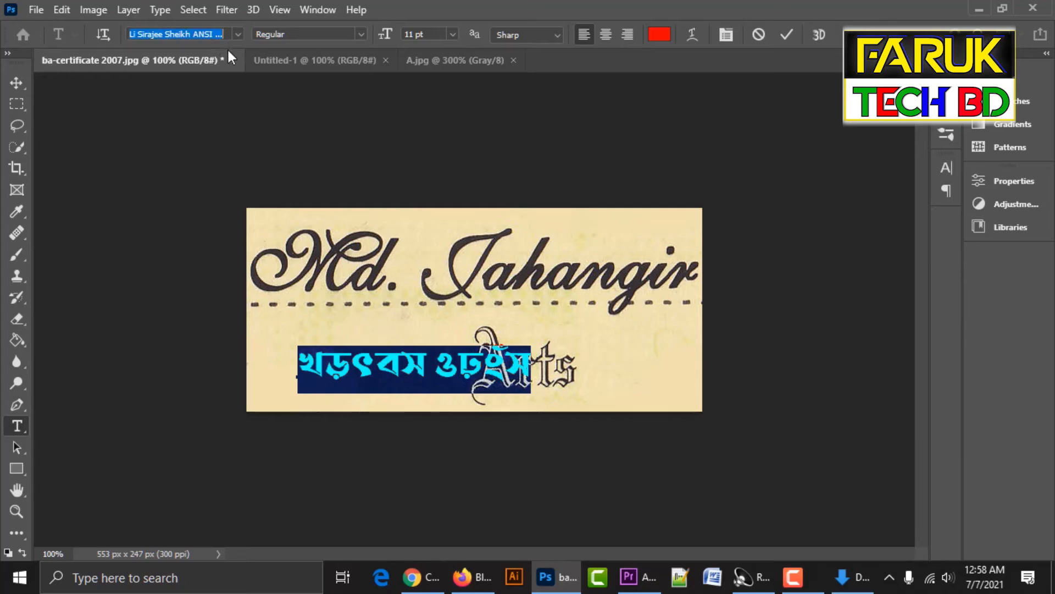
pyautogui.write('black')
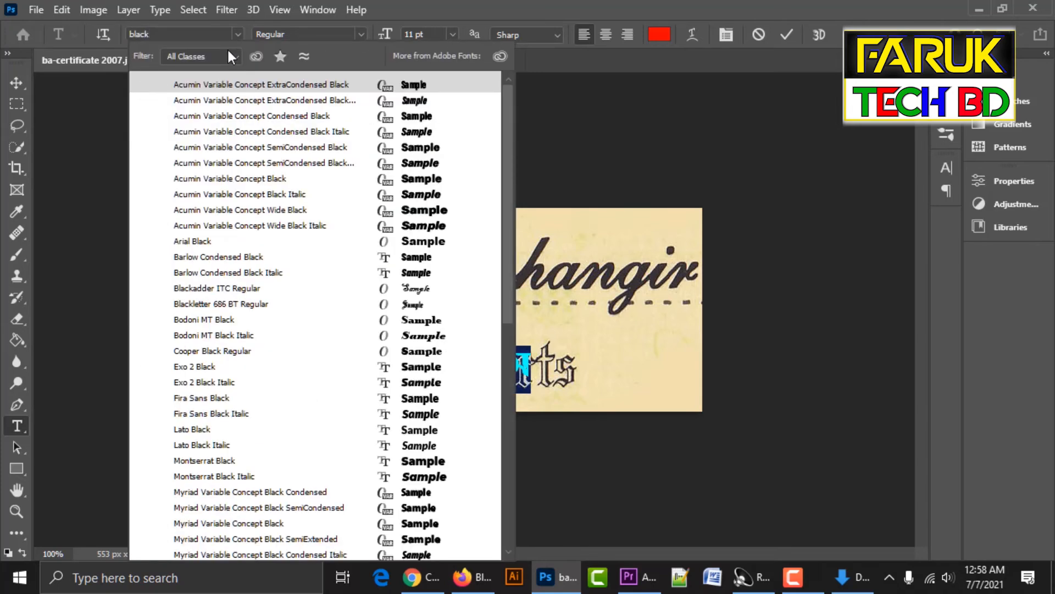
pyautogui.write('l')
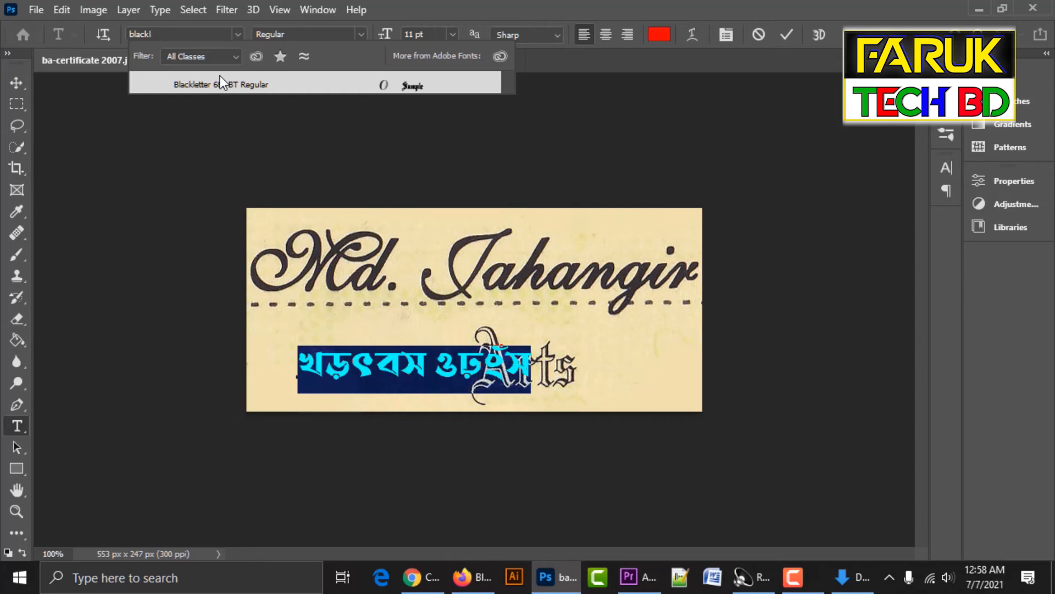
pyautogui.click(219, 88)
pyautogui.click(227, 83)
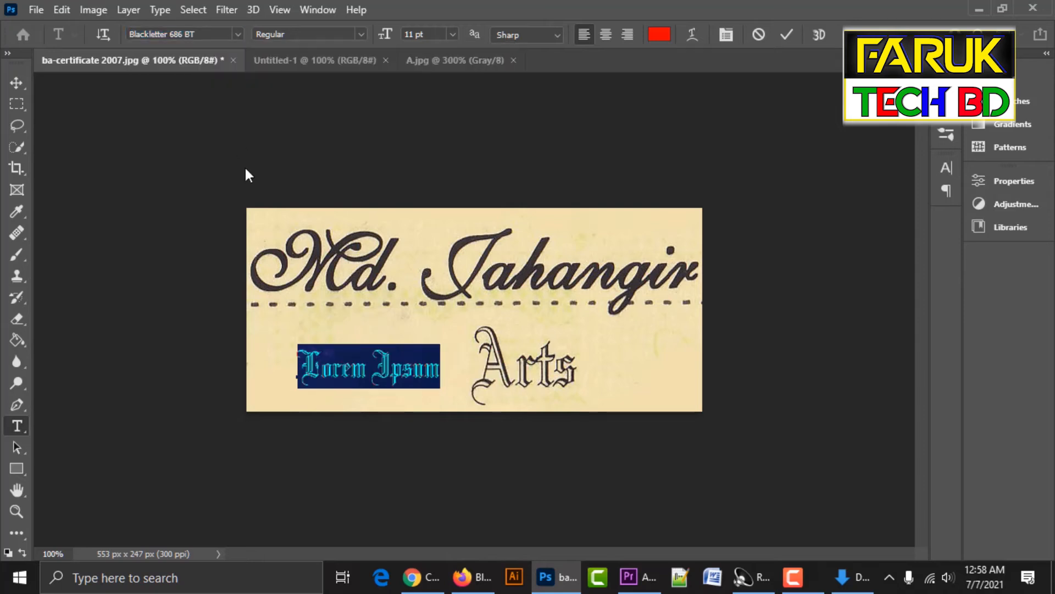
# Colour the Lorem Ipsum text near-black (0e0606) to match the certificate.
pyautogui.click(334, 364)
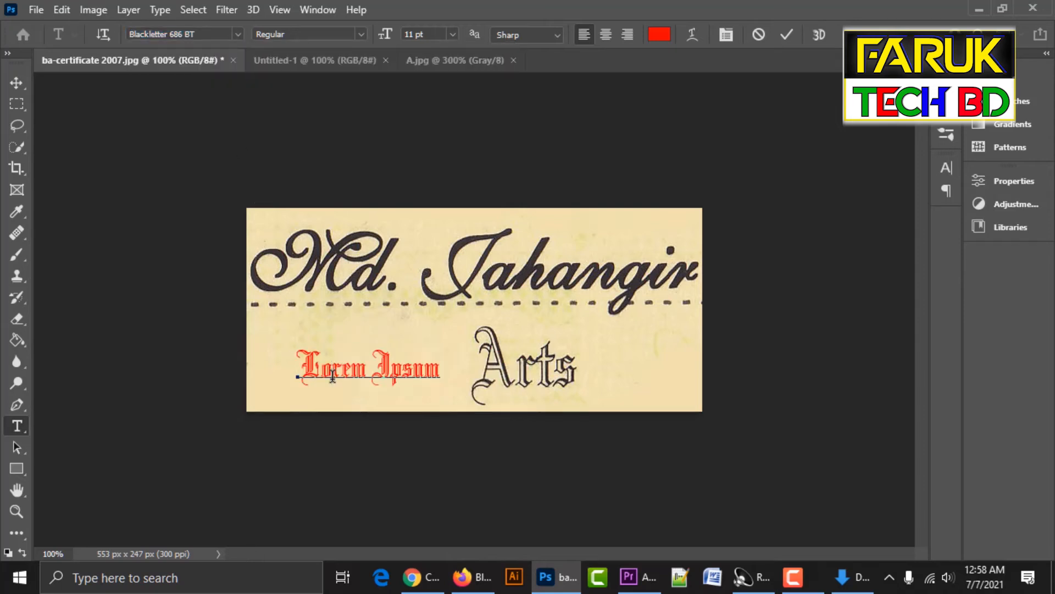
pyautogui.hotkey('ctrl', 'a')
pyautogui.click(665, 37)
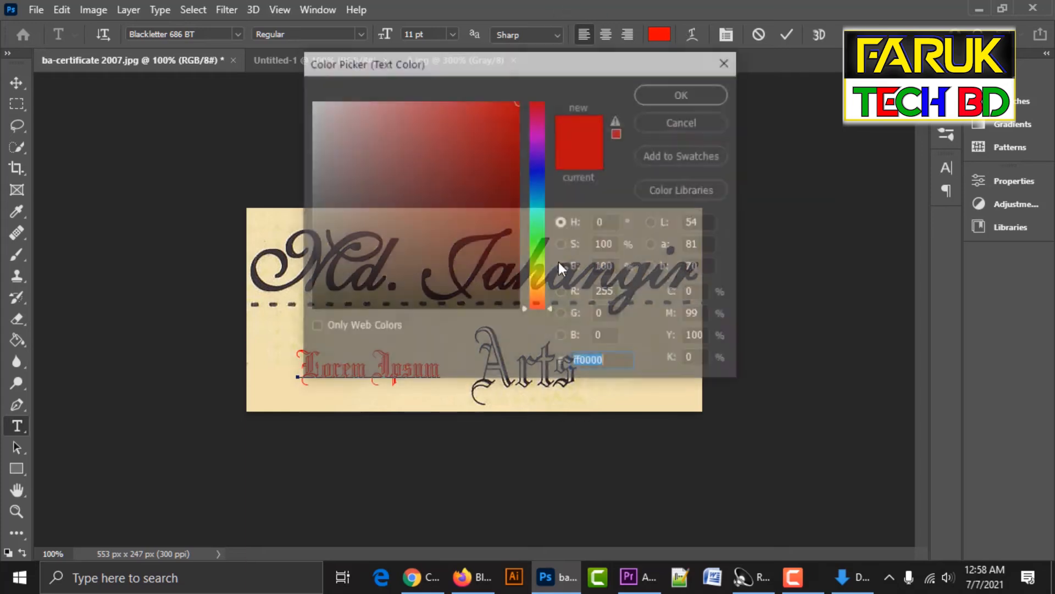
pyautogui.click(436, 299)
pyautogui.press('Return')
pyautogui.click(379, 370)
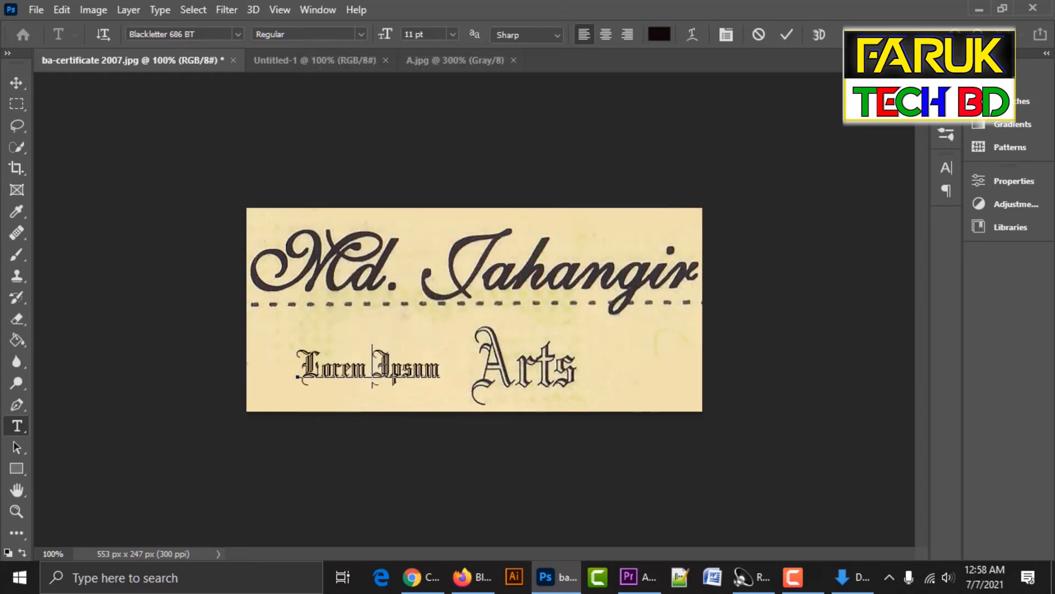
# Replace the placeholder with 'Arts', commit it and move it up toward the original.
pyautogui.hotkey('ctrl', 'a')
pyautogui.press('BackSpace')
pyautogui.write('Arts')
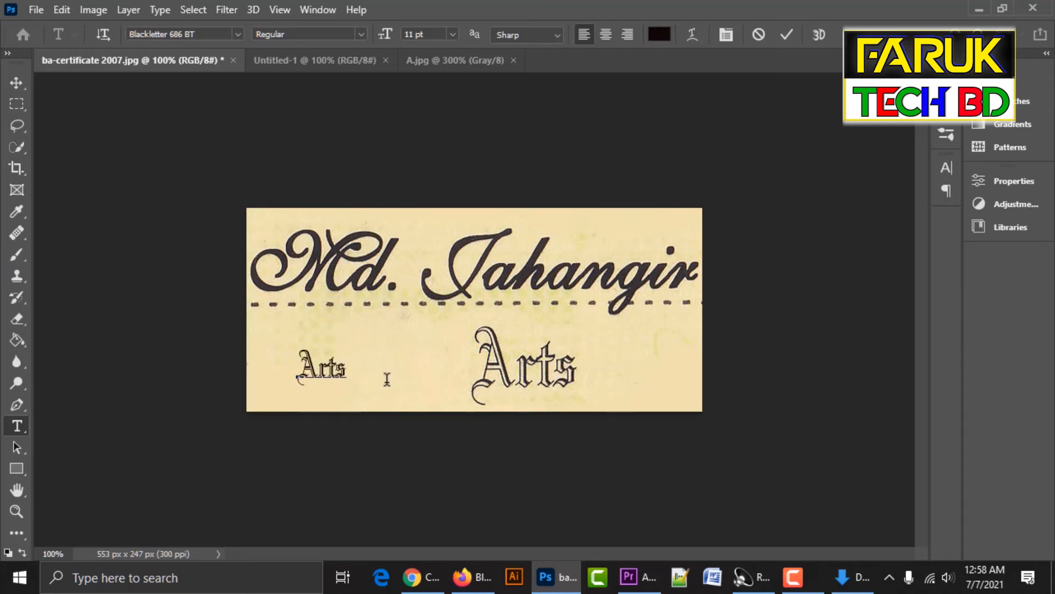
pyautogui.hotkey('ctrl', 'Return')
pyautogui.press('v')
pyautogui.moveTo(336, 372); pyautogui.dragTo(363, 358)
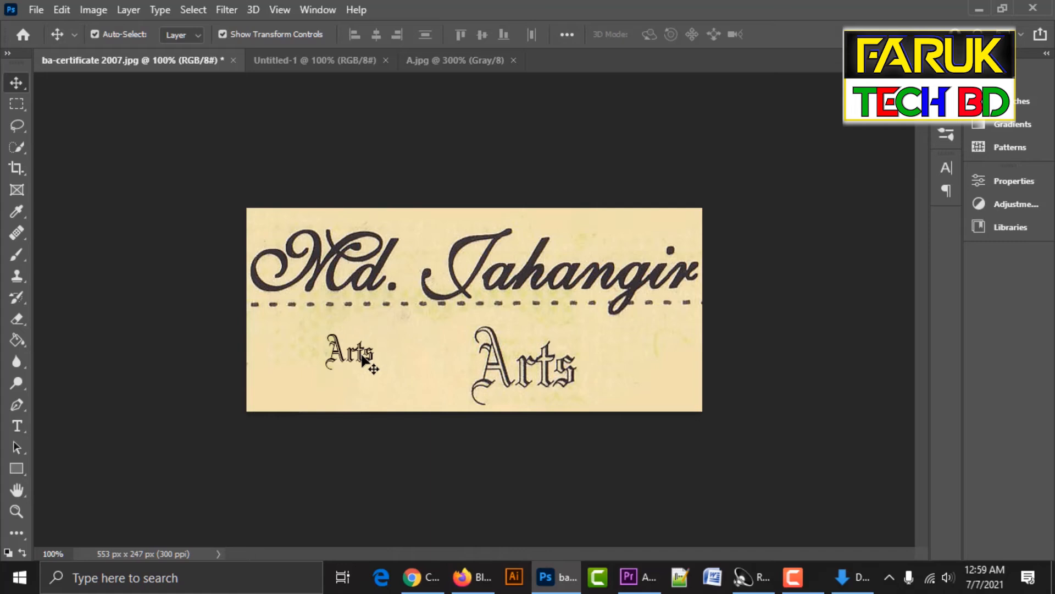
pyautogui.click(362, 357)
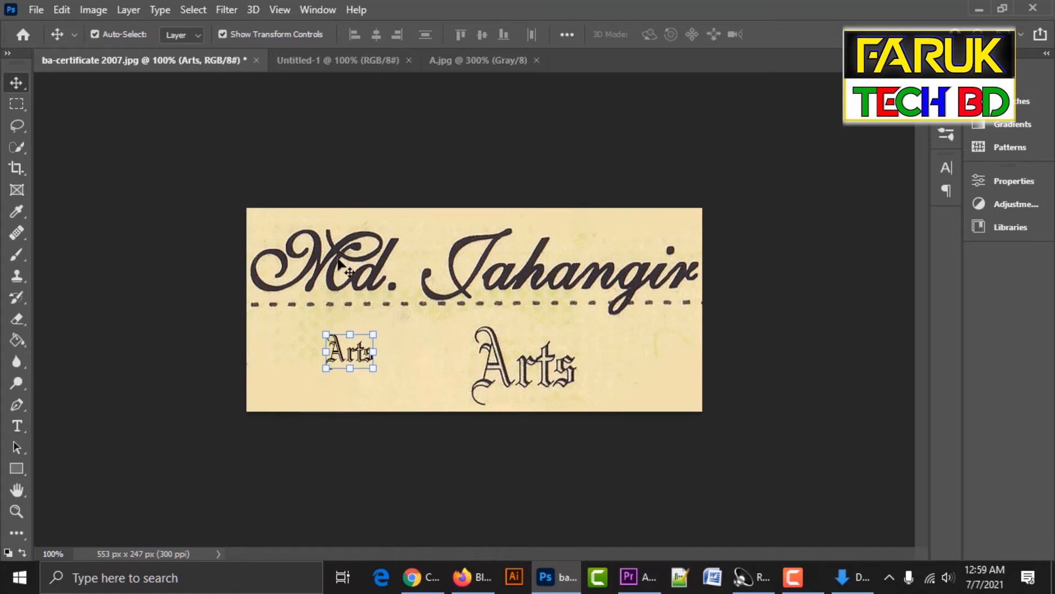
# Resize the Arts text to 15 pt, then enlarge it to 24 pt.
pyautogui.press('t')
pyautogui.click(356, 352)
pyautogui.hotkey('ctrl', 'a')
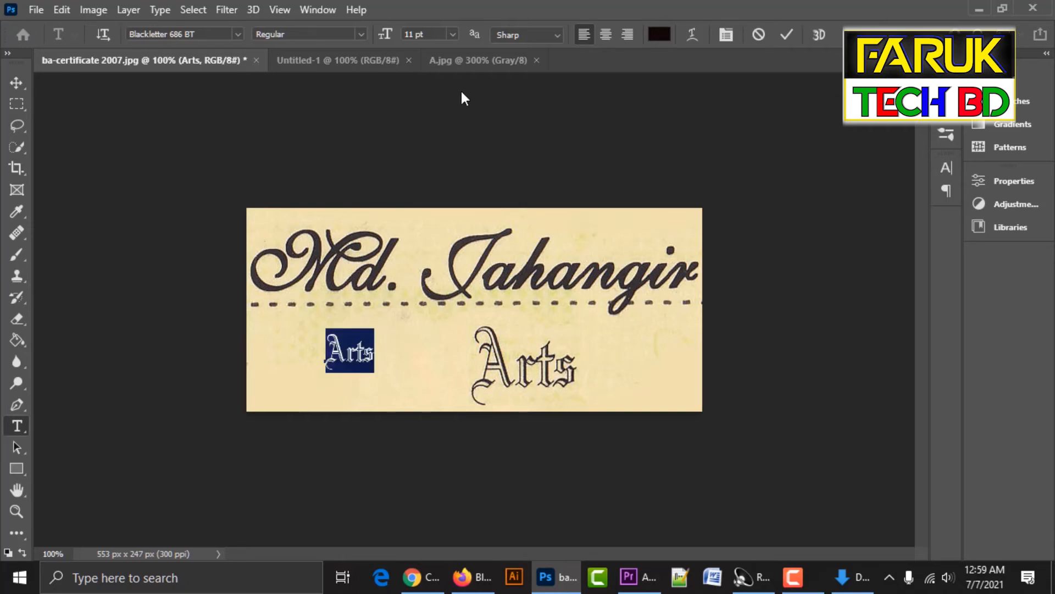
pyautogui.click(429, 34)
pyautogui.write('15')
pyautogui.press('Return')
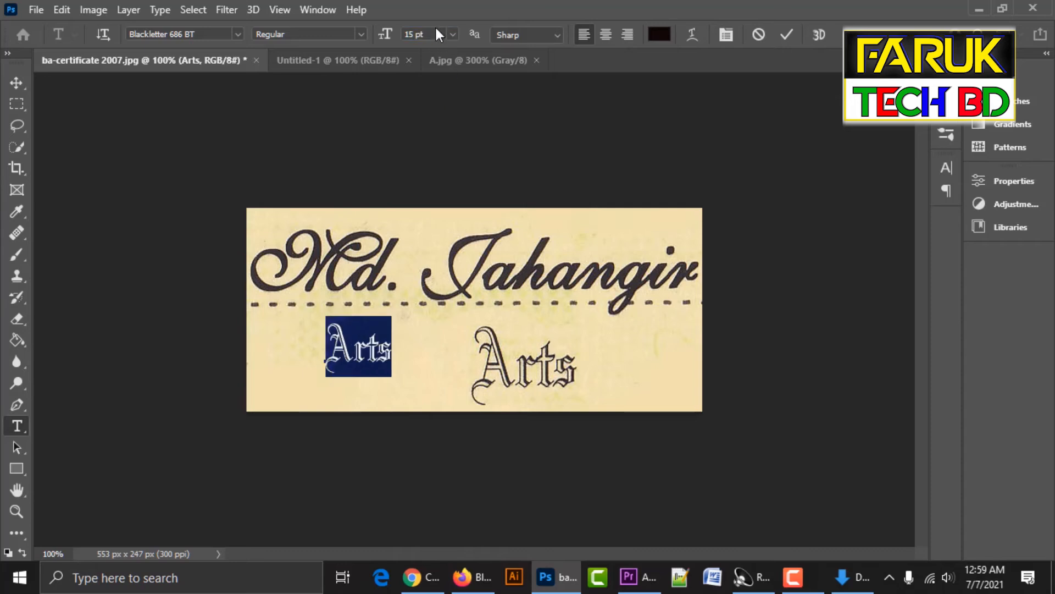
pyautogui.click(429, 34)
pyautogui.write('24')
pyautogui.press('Return')
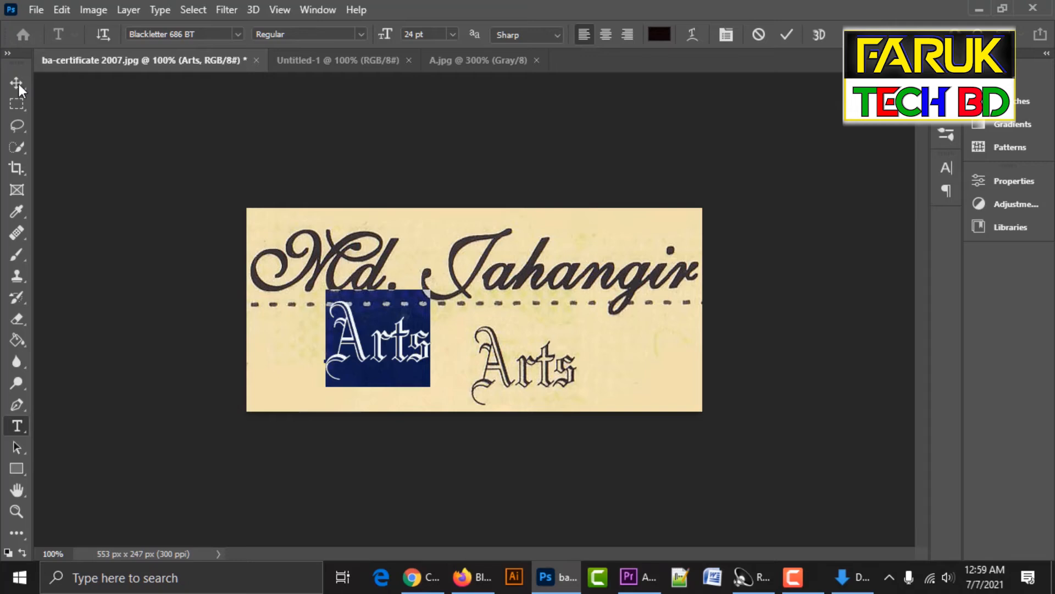
# Drag the new Arts onto the original Arts and nudge it into exact alignment.
pyautogui.click(13, 82)
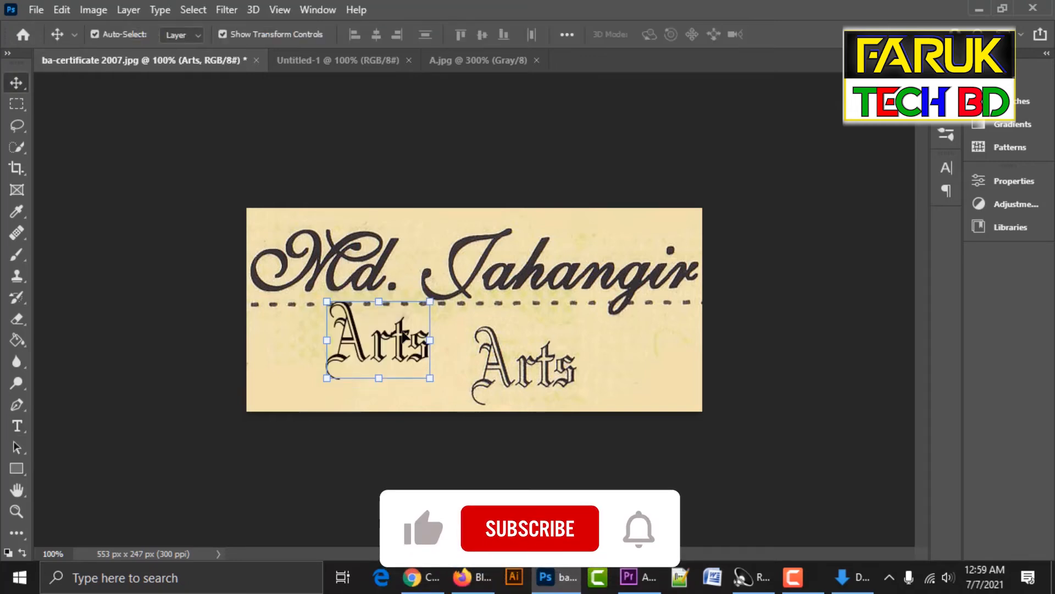
pyautogui.moveTo(404, 343); pyautogui.dragTo(551, 374)
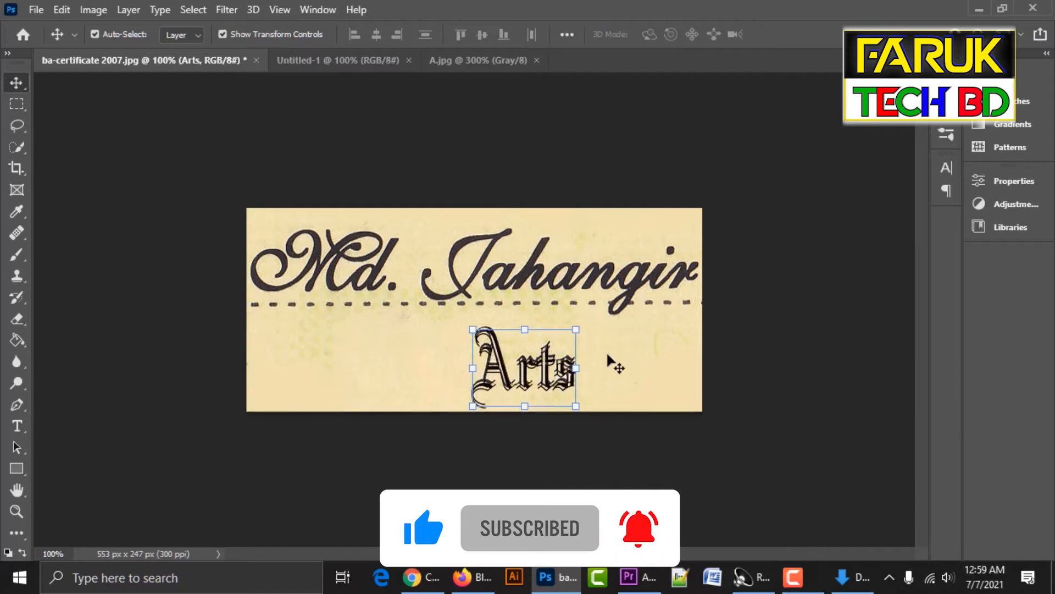
pyautogui.press('Up')
pyautogui.press('Up')
pyautogui.press('Up')
pyautogui.press('Up')
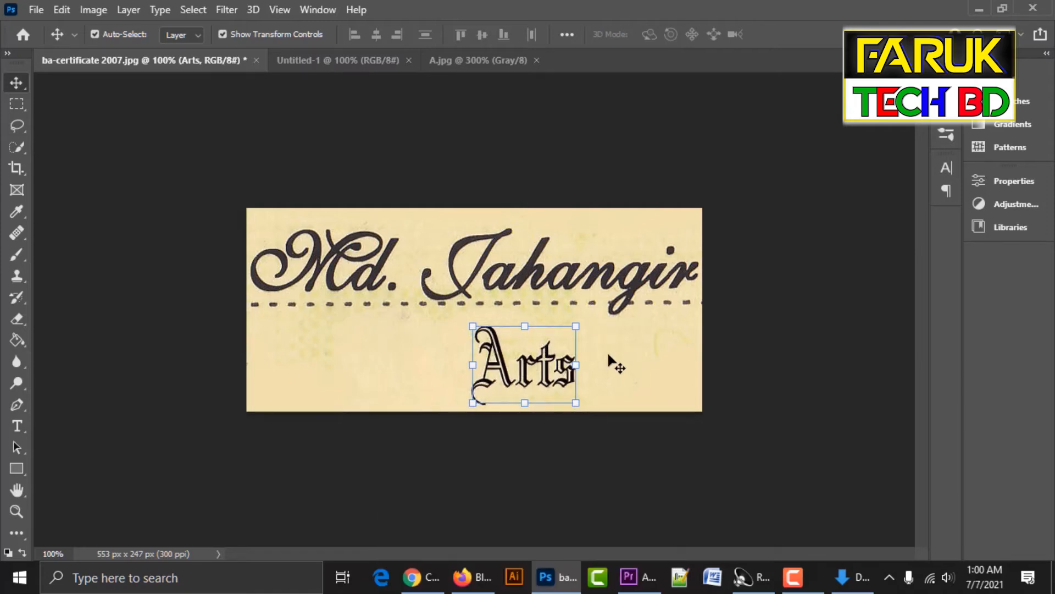
pyautogui.press('Down')
pyautogui.press('Down')
# Finalize the aligned Arts layer and marquee-select the area around 'Md.' in the name.
pyautogui.hotkey('ctrl', 'e')
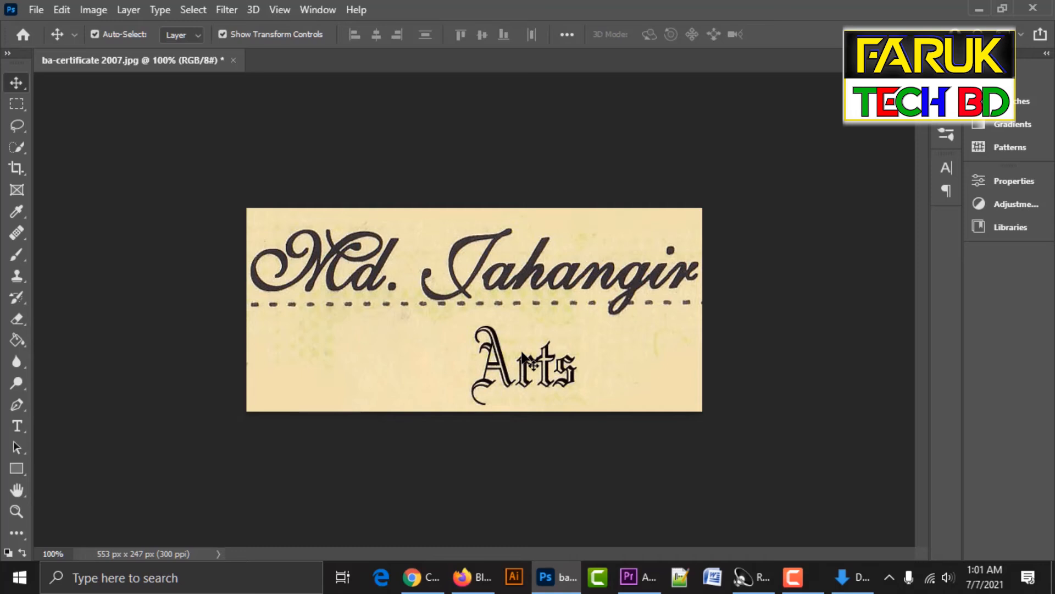
pyautogui.click(18, 110)
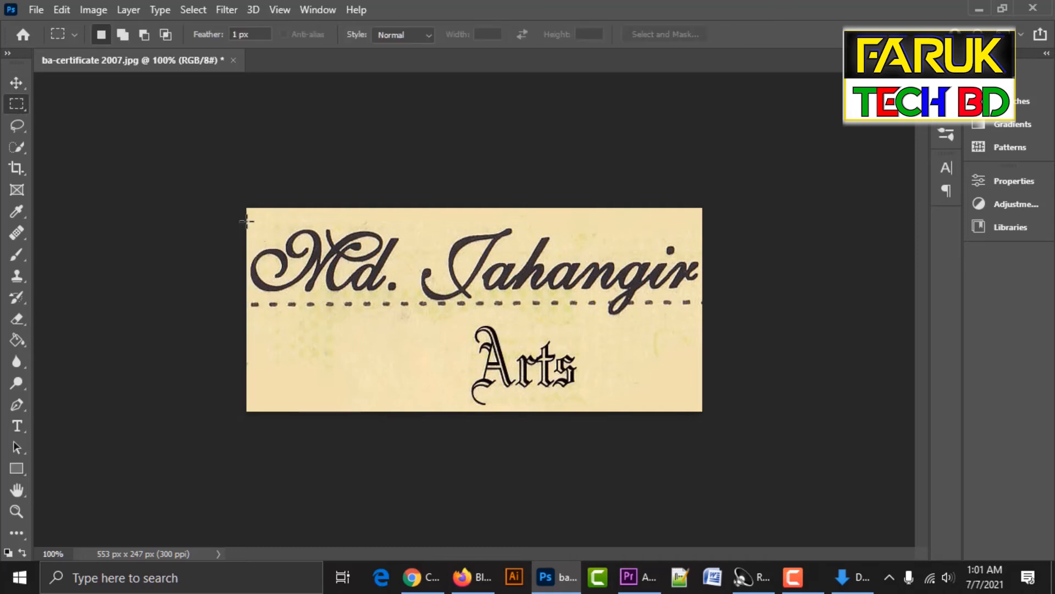
pyautogui.moveTo(248, 220); pyautogui.dragTo(408, 298)
# Make the Background layer active so the selection copies the original lettering.
pyautogui.click(17, 82)
pyautogui.rightClick(456, 216)
pyautogui.click(501, 225)
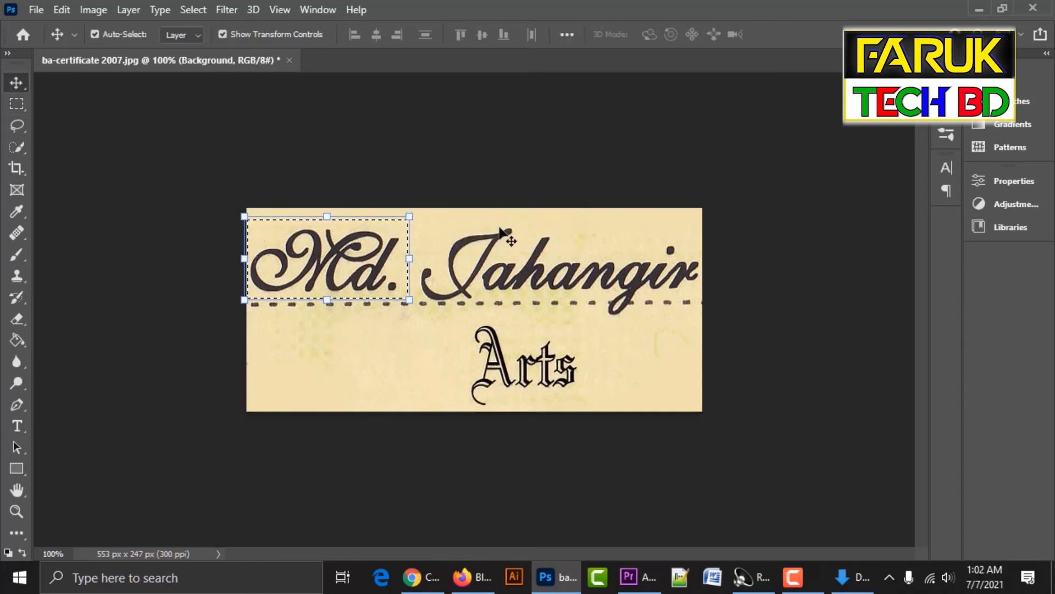
# Copy the Md. lettering and paste it into a new clipboard-sized document.
pyautogui.hotkey('ctrl', 'c')
pyautogui.hotkey('ctrl', 'n')
pyautogui.press('Return')
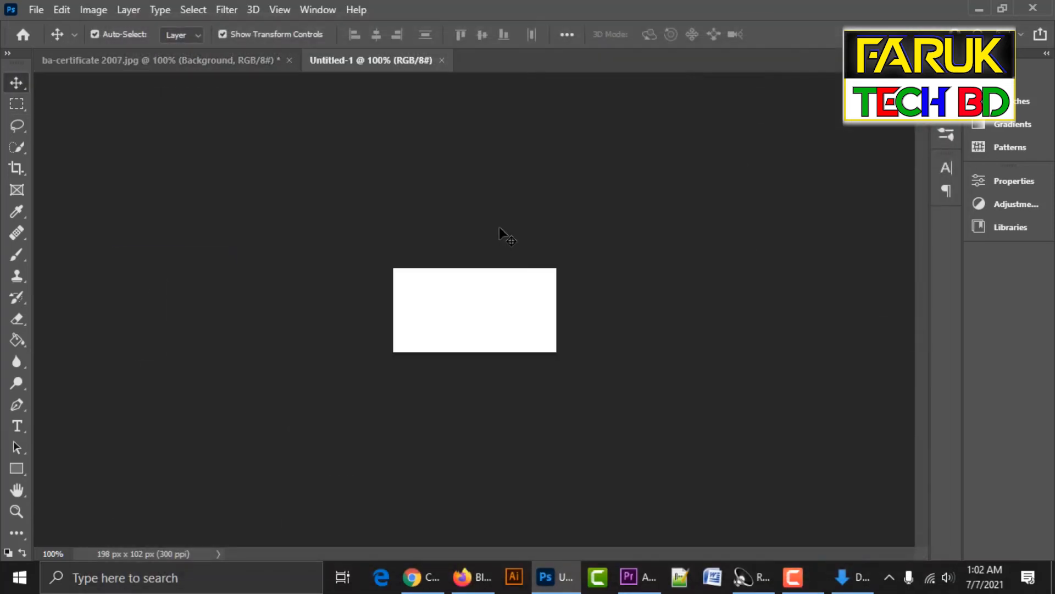
pyautogui.hotkey('ctrl', 'v')
pyautogui.hotkey('ctrl', '+')
pyautogui.hotkey('ctrl', '-')
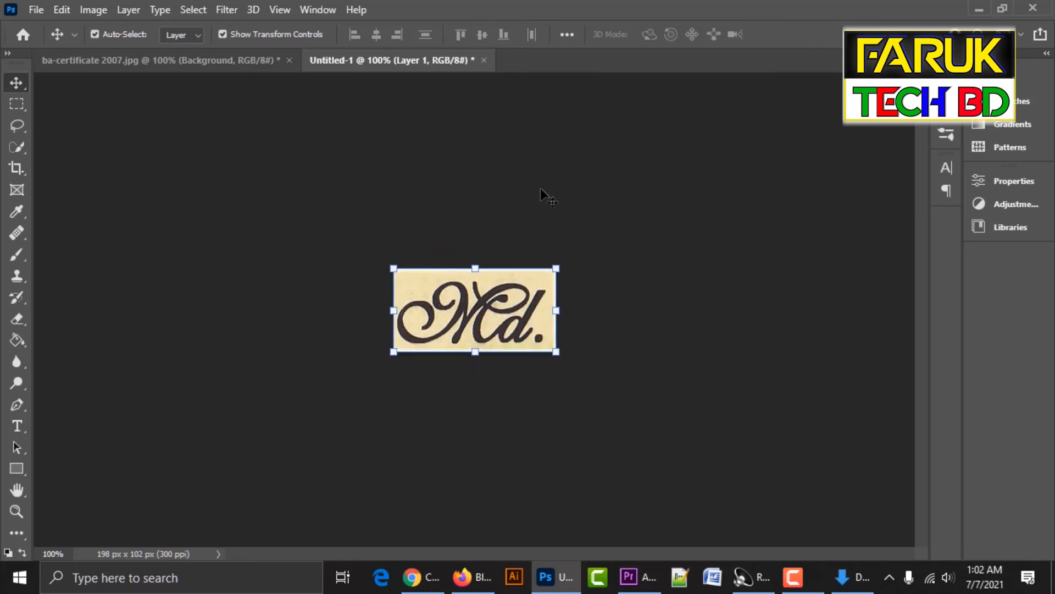
# Convert the image to Grayscale and apply Exposure with gamma 0.52 for contrast.
pyautogui.click(98, 9)
pyautogui.moveTo(111, 30)
pyautogui.click(286, 47)
pyautogui.click(93, 11)
pyautogui.moveTo(121, 54)
pyautogui.click(368, 103)
pyautogui.moveTo(711, 304); pyautogui.dragTo(754, 308)
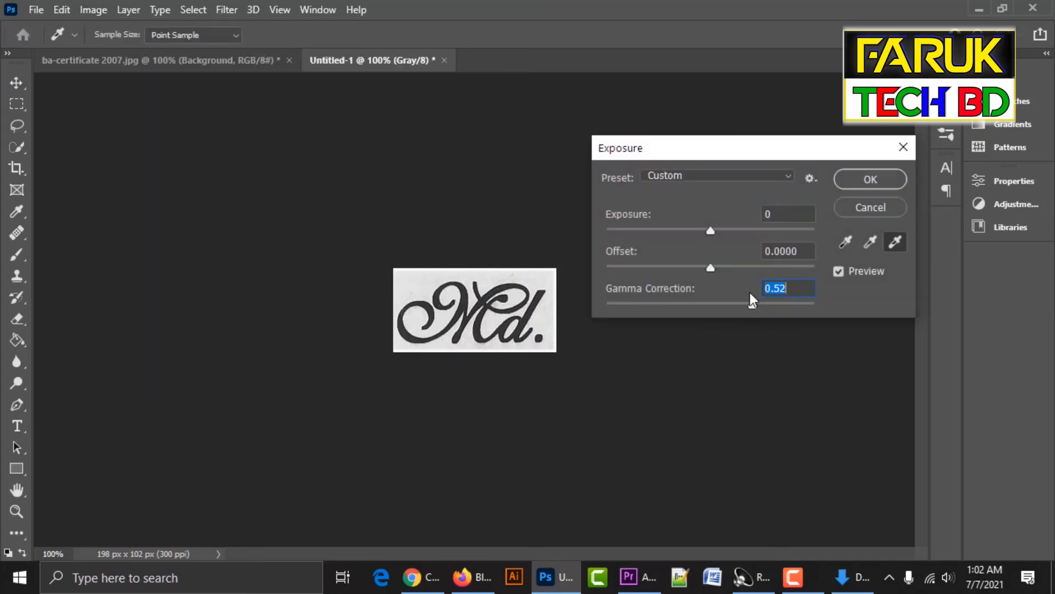
pyautogui.click(726, 237)
# Zoom in and erase the trailing dot after 'Md'.
pyautogui.press('Return')
pyautogui.press('v')
pyautogui.hotkey('ctrl', '+')
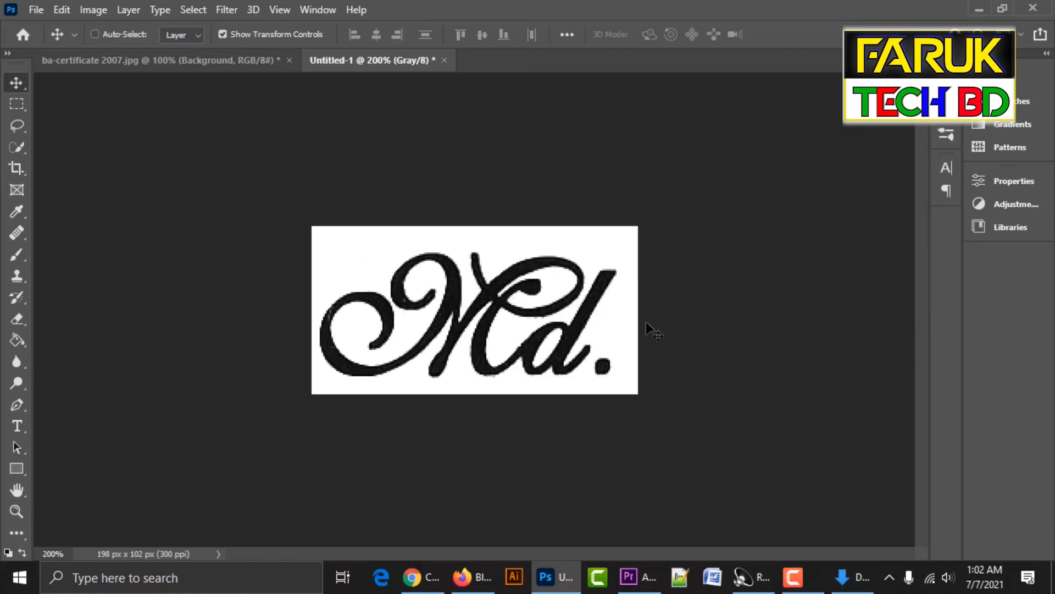
pyautogui.hotkey('ctrl', '-')
pyautogui.click(549, 321)
pyautogui.press('i')
pyautogui.click(630, 328)
pyautogui.press('e')
pyautogui.moveTo(603, 377); pyautogui.dragTo(612, 377)
pyautogui.press('v')
# Save the image as the JPEG 'Md' with default quality settings.
pyautogui.hotkey('ctrl', 'shift', 's')
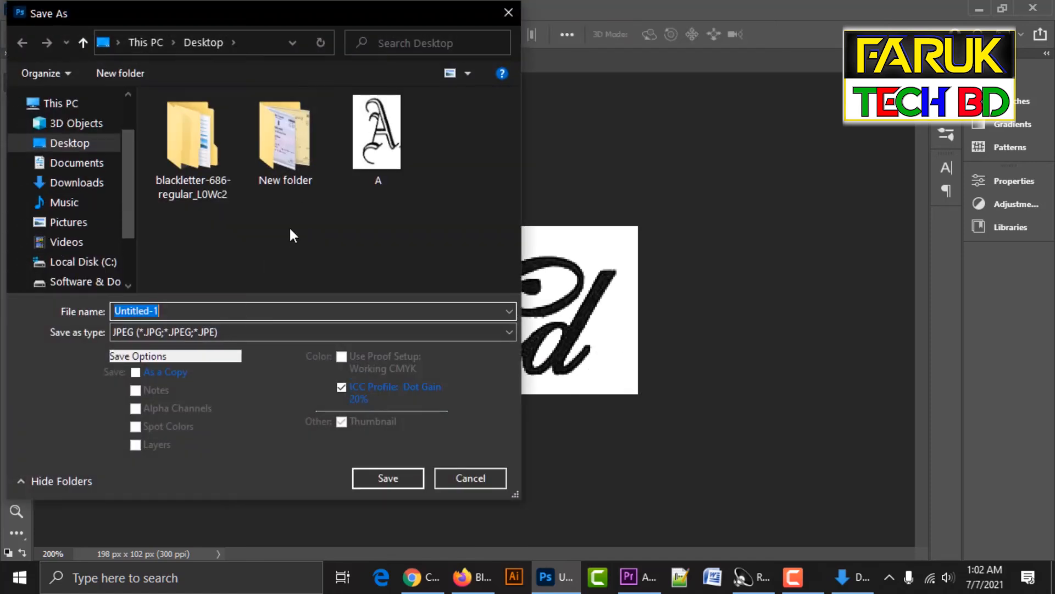
pyautogui.write('Md')
pyautogui.press('Return')
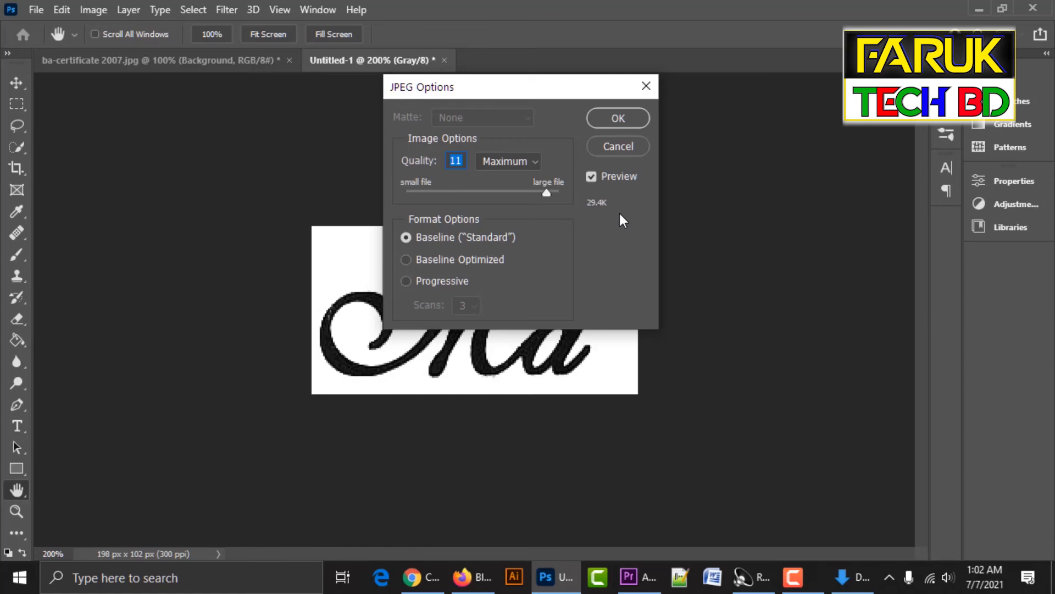
pyautogui.press('Return')
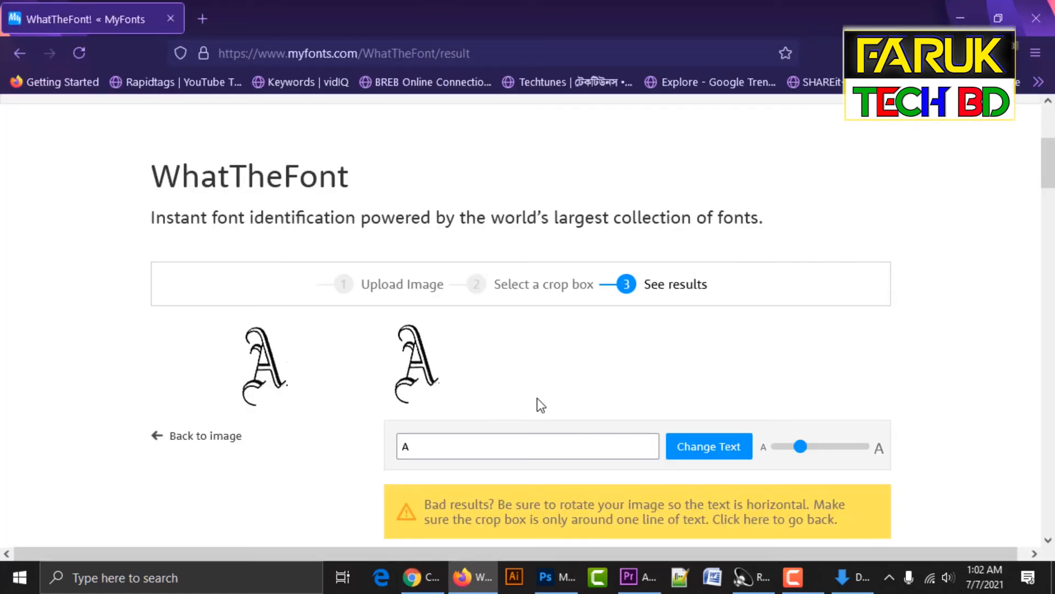
# Upload the Md image file to WhatTheFont.
pyautogui.click(377, 288)
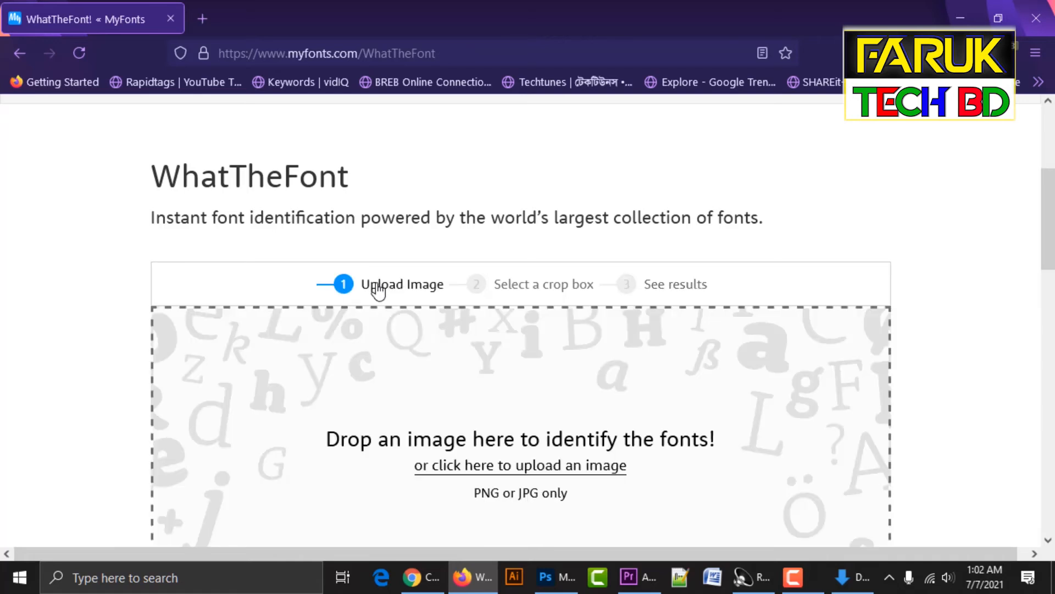
pyautogui.scroll(-3, 696, 303)
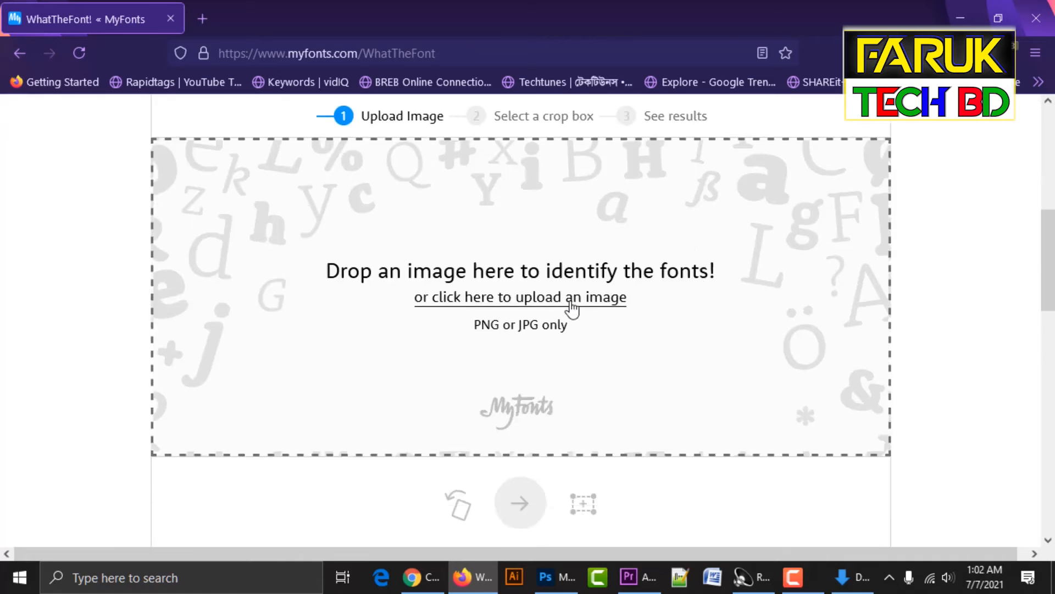
pyautogui.click(572, 299)
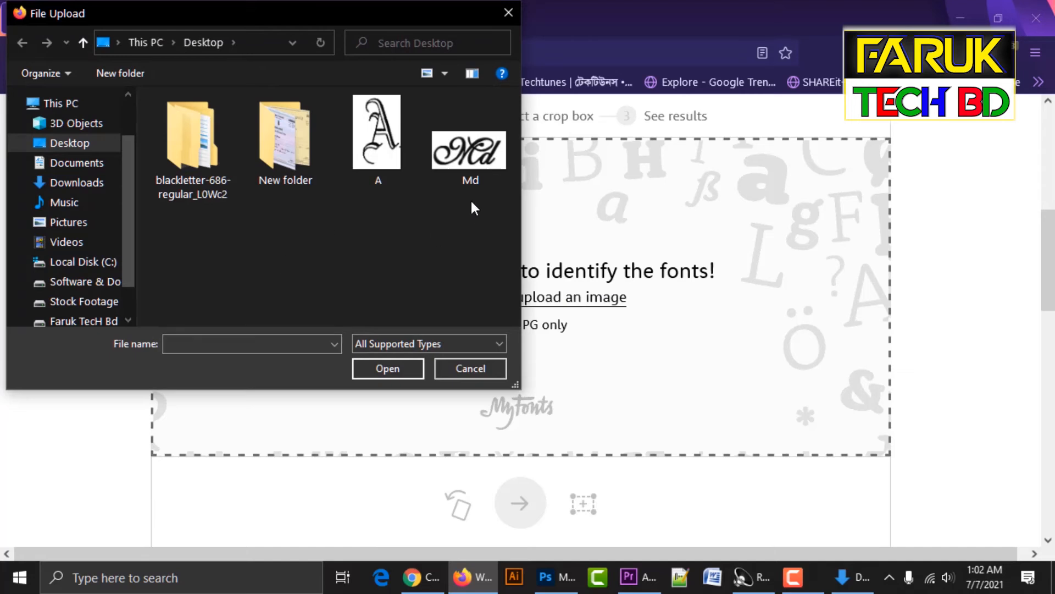
pyautogui.click(470, 172)
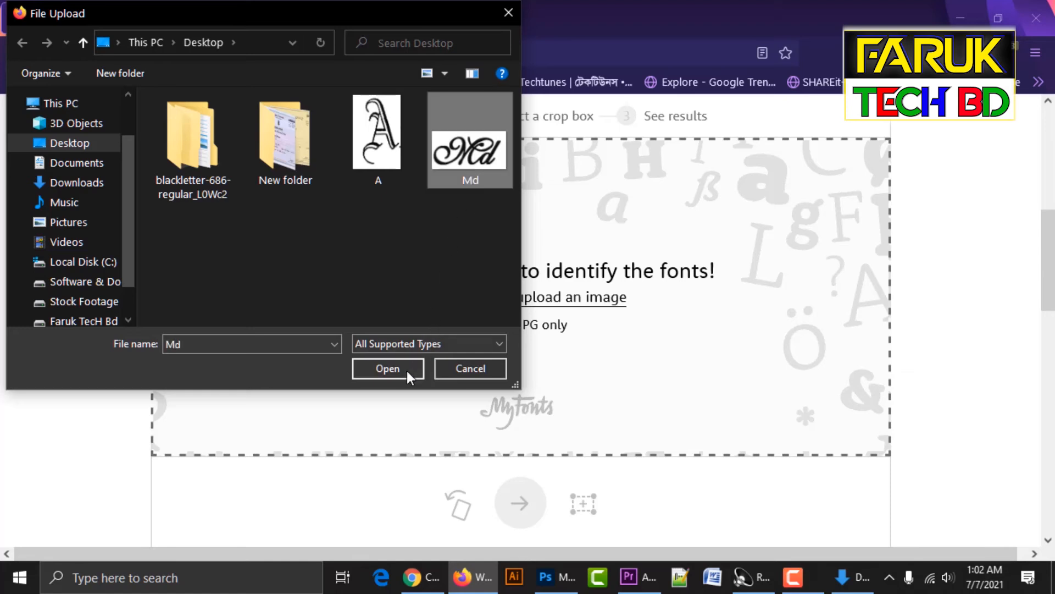
pyautogui.click(410, 368)
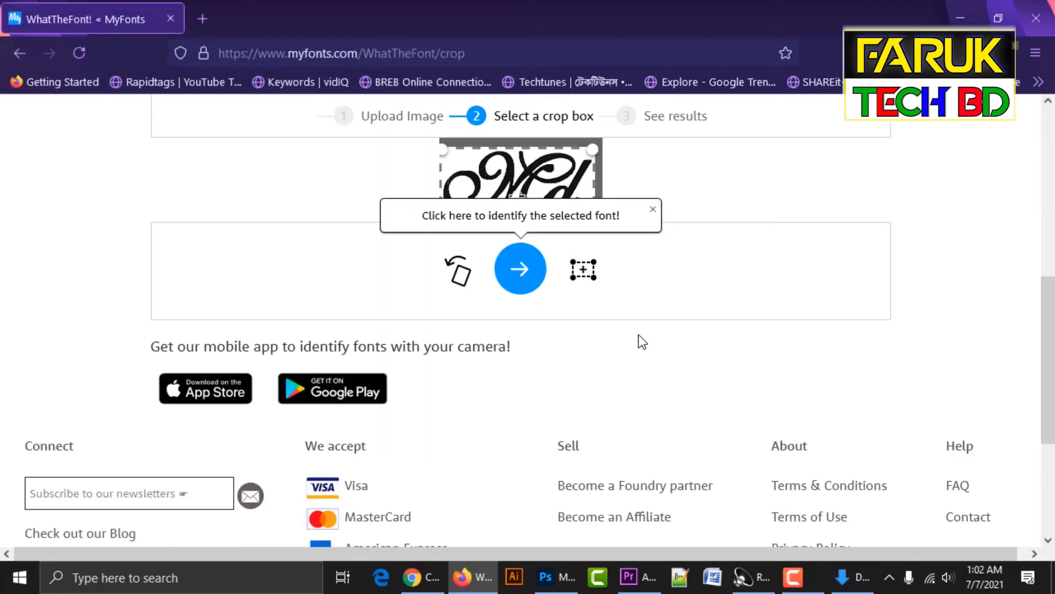
# Dismiss the hint and run font identification on the Md image.
pyautogui.scroll(3, 642, 341)
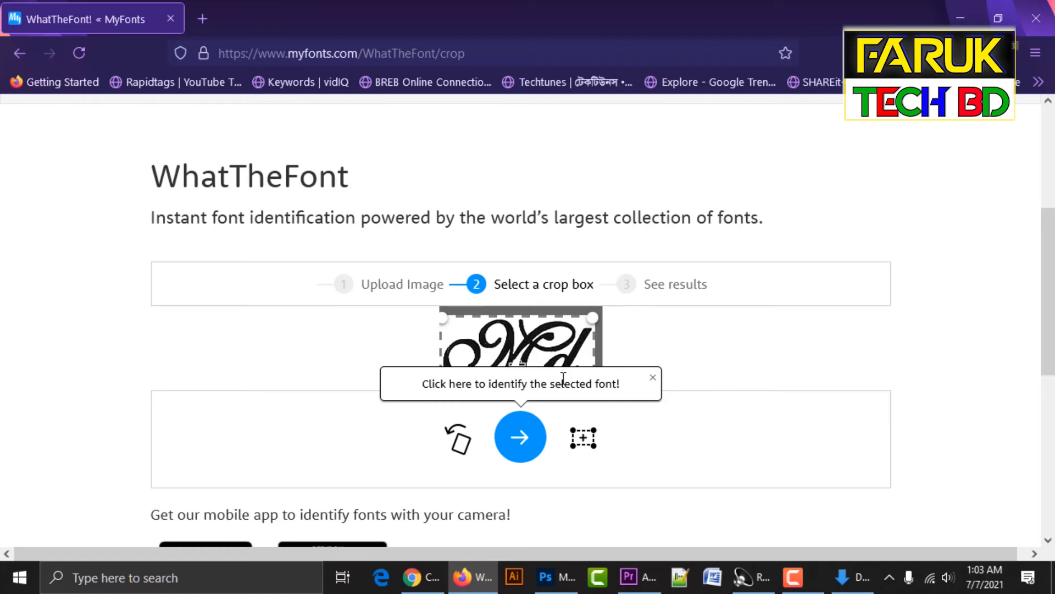
pyautogui.click(653, 379)
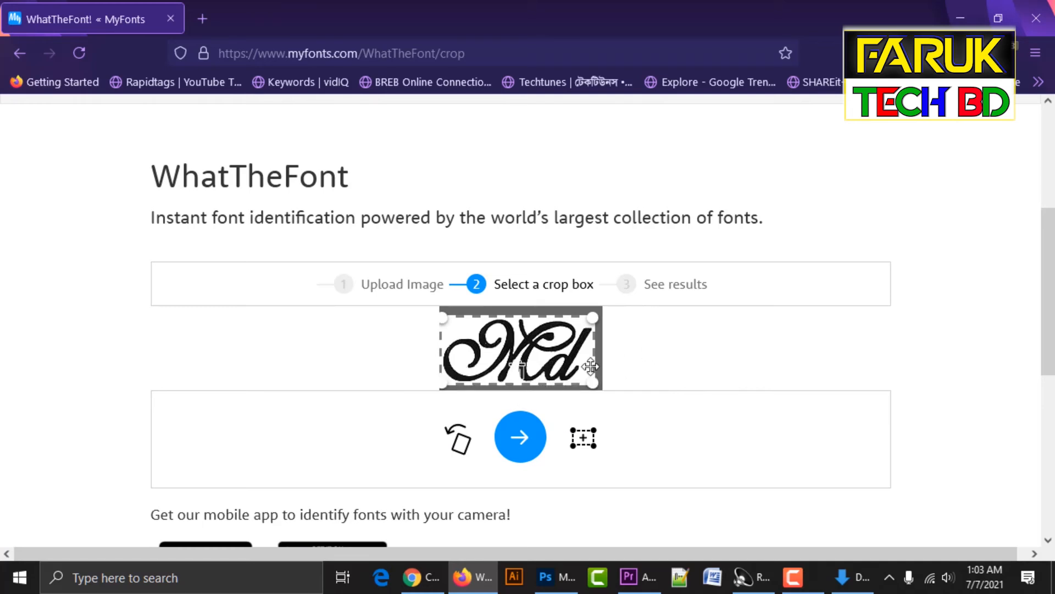
pyautogui.click(531, 439)
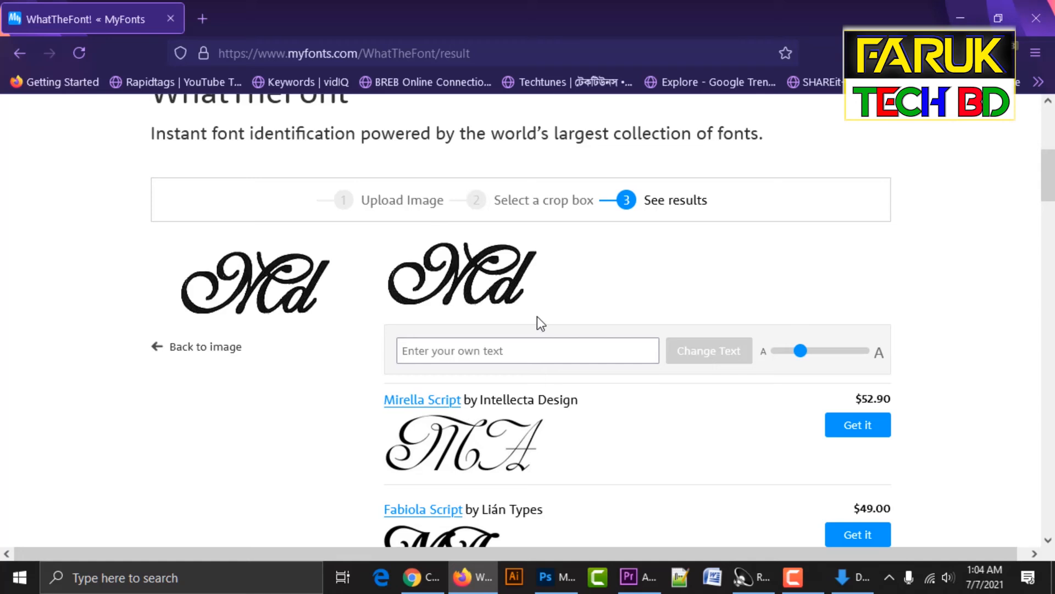
# Set the font preview text to 'Md' and refresh the previews.
pyautogui.click(551, 348)
pyautogui.write('Md')
pyautogui.moveTo(551, 351); pyautogui.dragTo(398, 363)
pyautogui.write('Md')
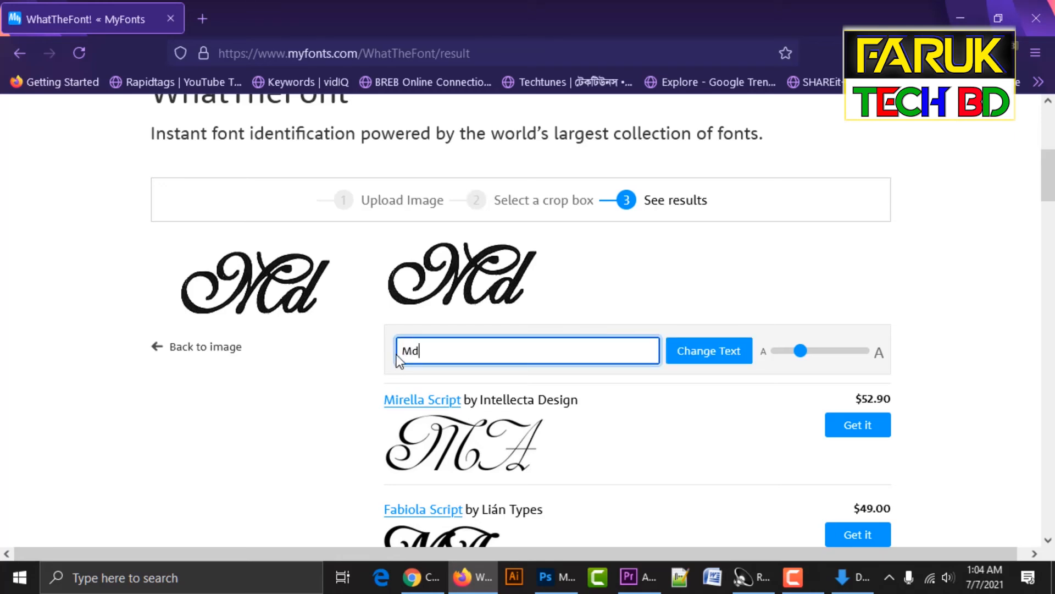
pyautogui.click(698, 347)
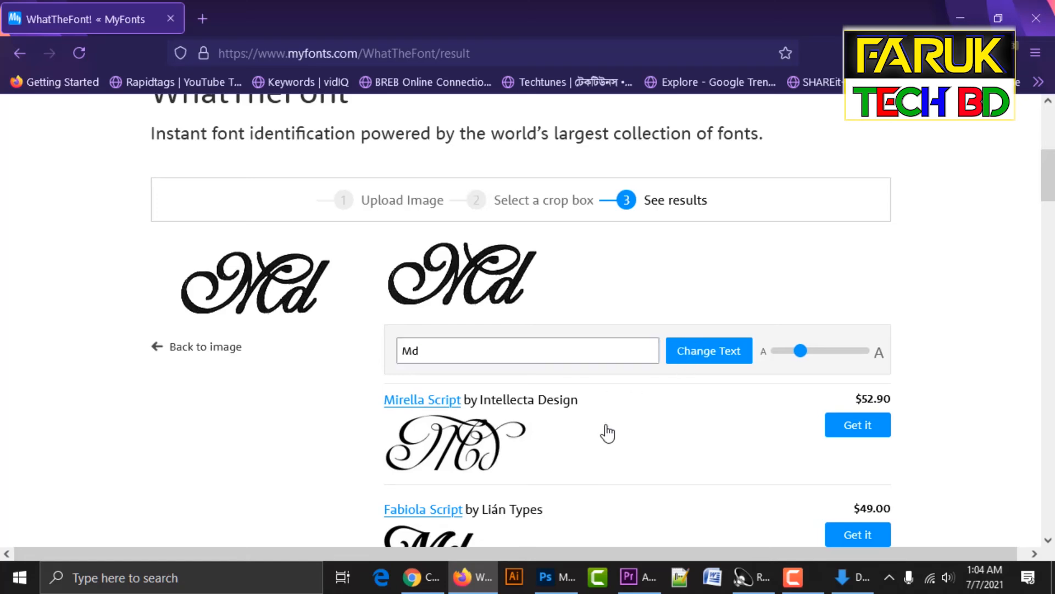
# Scroll through the font matches, load more results and keep browsing them.
pyautogui.scroll(-2, 606, 434)
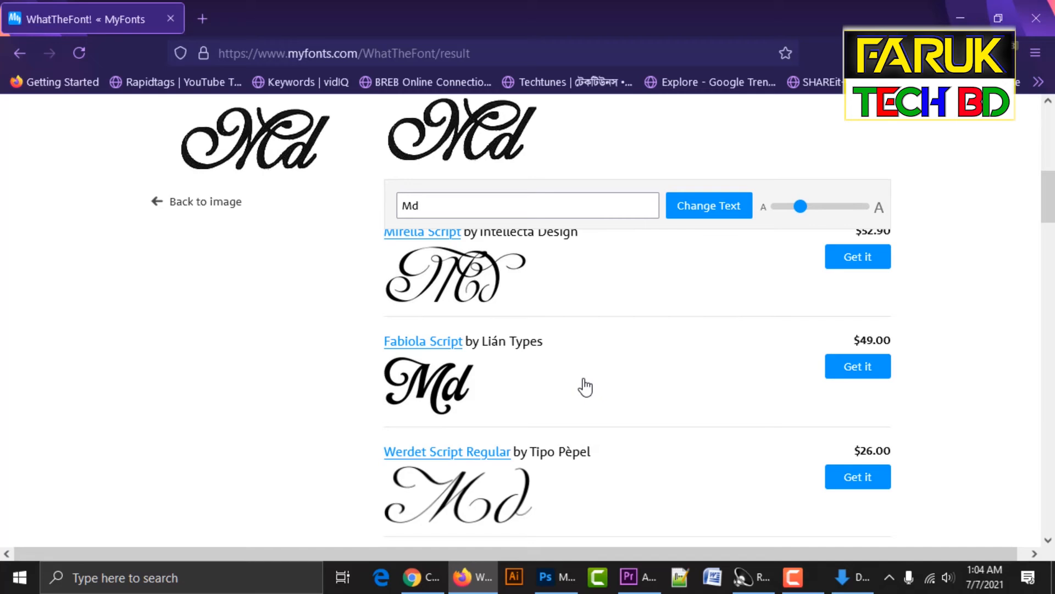
pyautogui.scroll(-3, 516, 418)
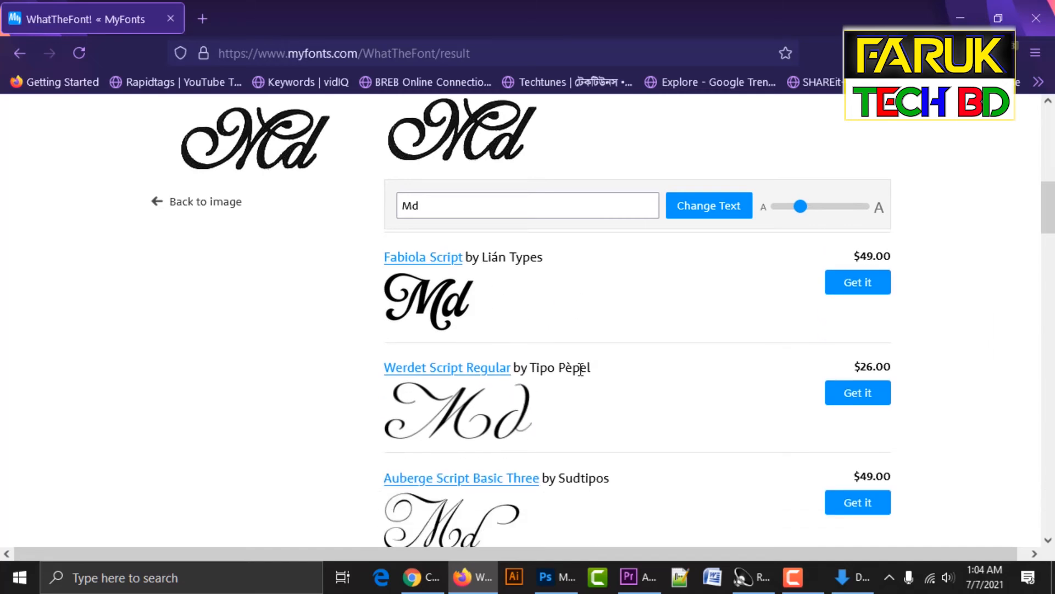
pyautogui.scroll(-6, 572, 374)
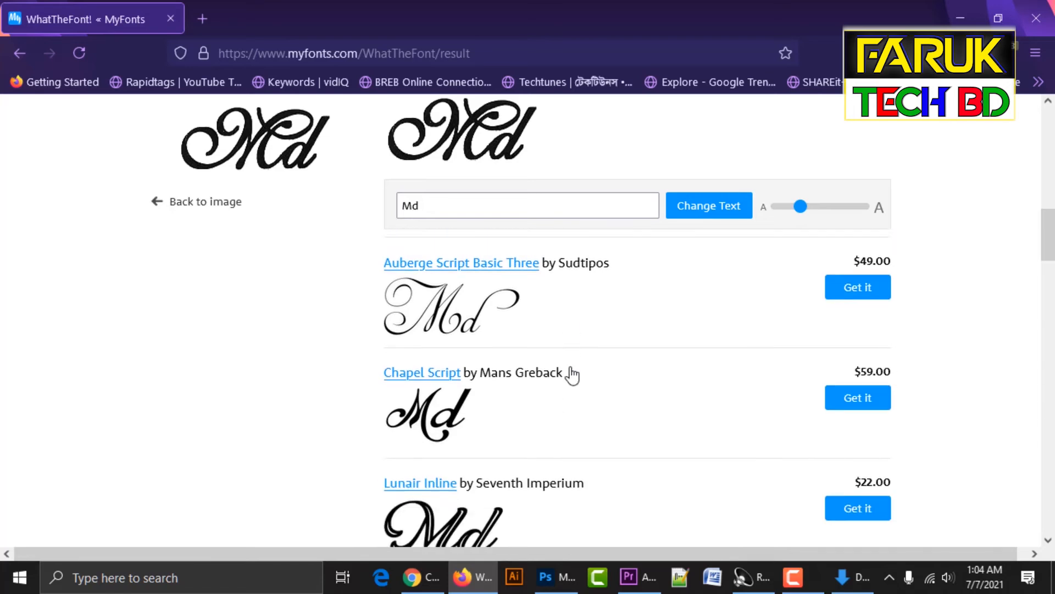
pyautogui.scroll(-5, 572, 375)
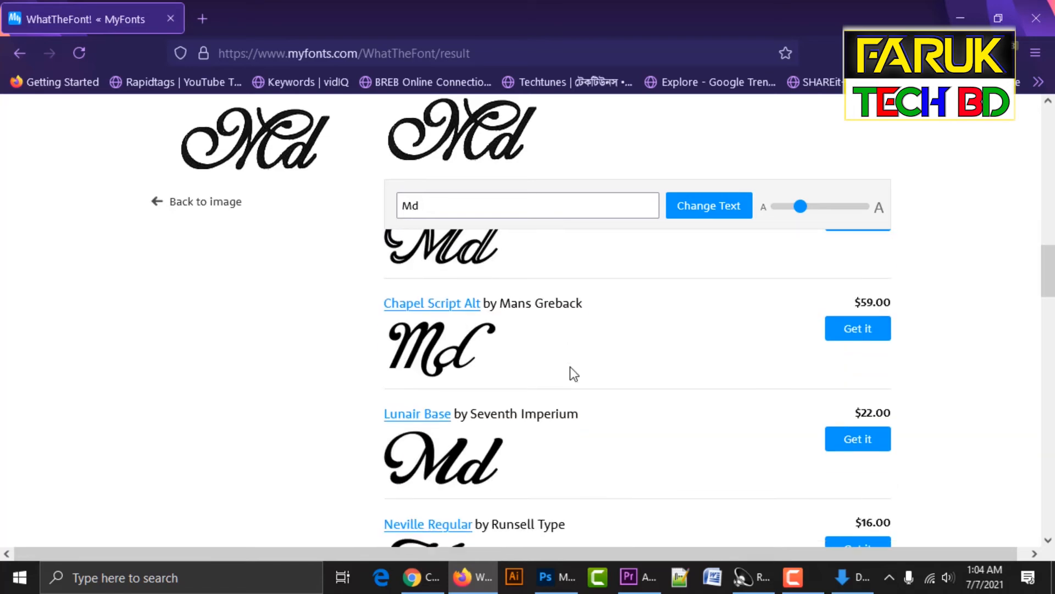
pyautogui.scroll(-3, 570, 367)
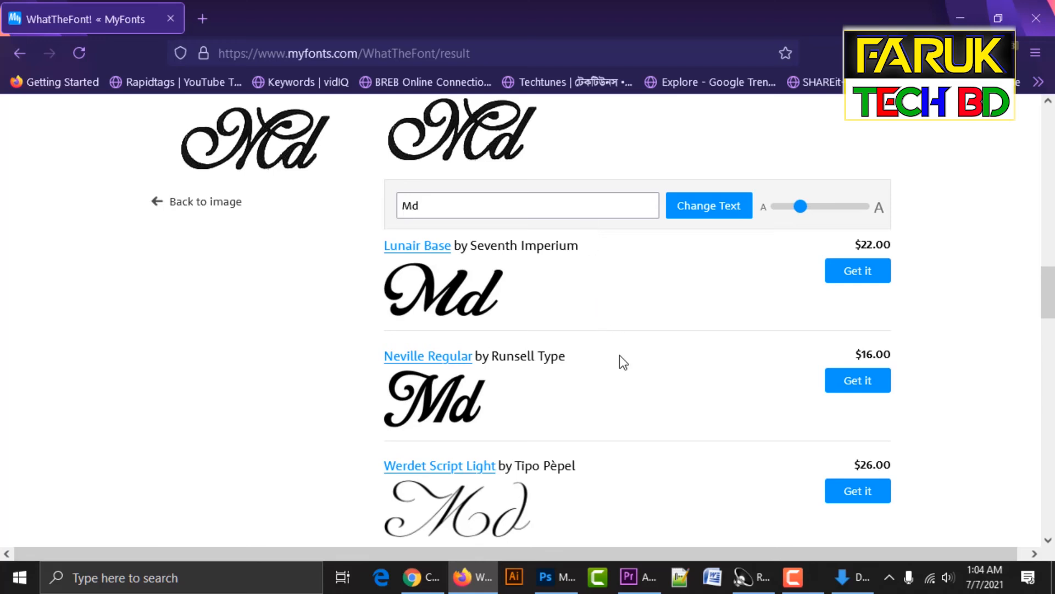
pyautogui.scroll(-3, 622, 357)
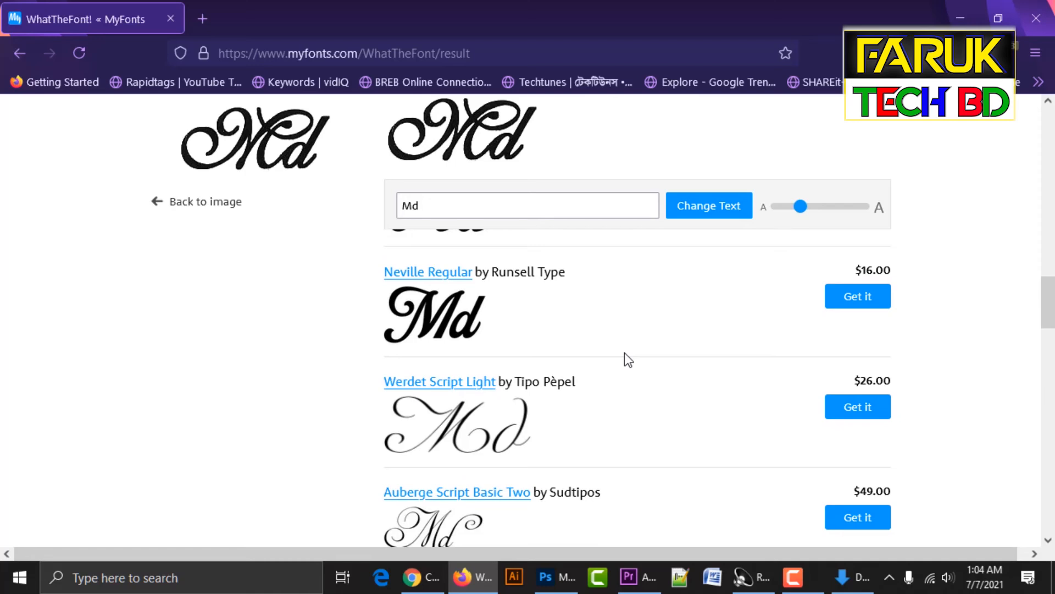
pyautogui.scroll(-6, 626, 361)
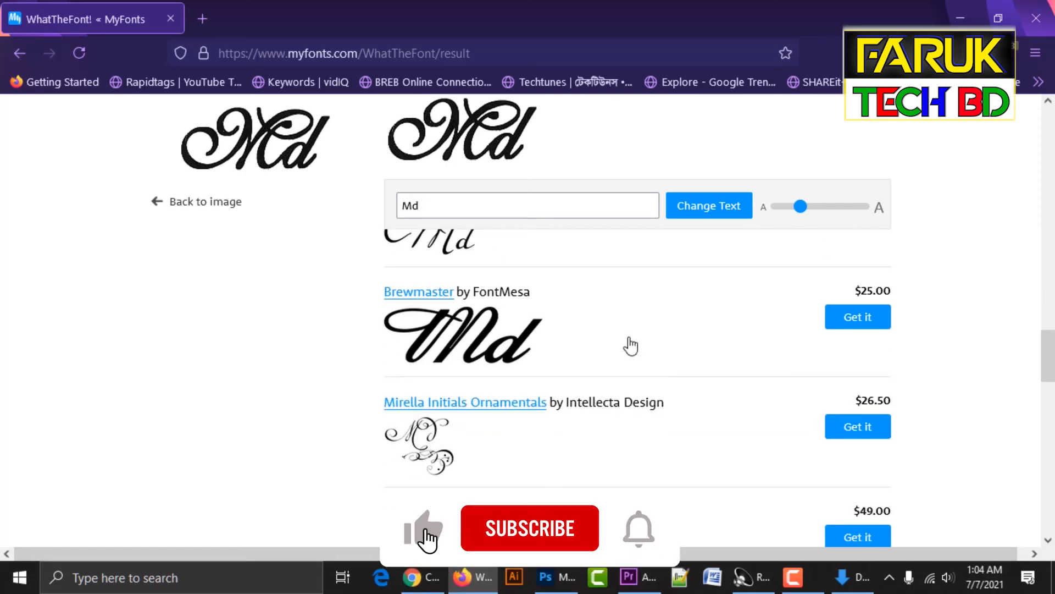
pyautogui.scroll(-4, 629, 345)
pyautogui.scroll(-5, 632, 352)
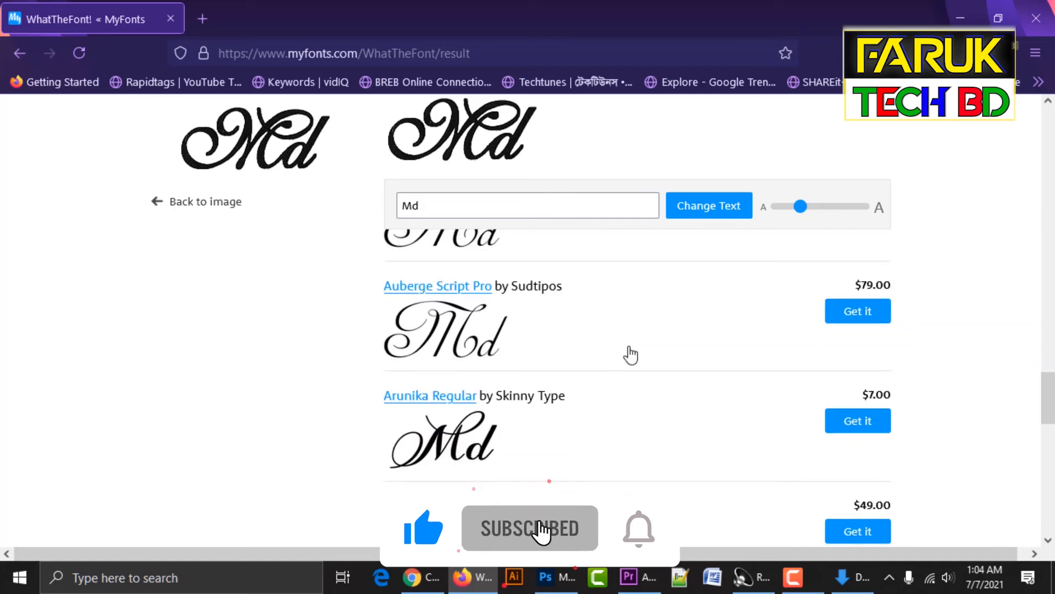
pyautogui.scroll(-4, 630, 356)
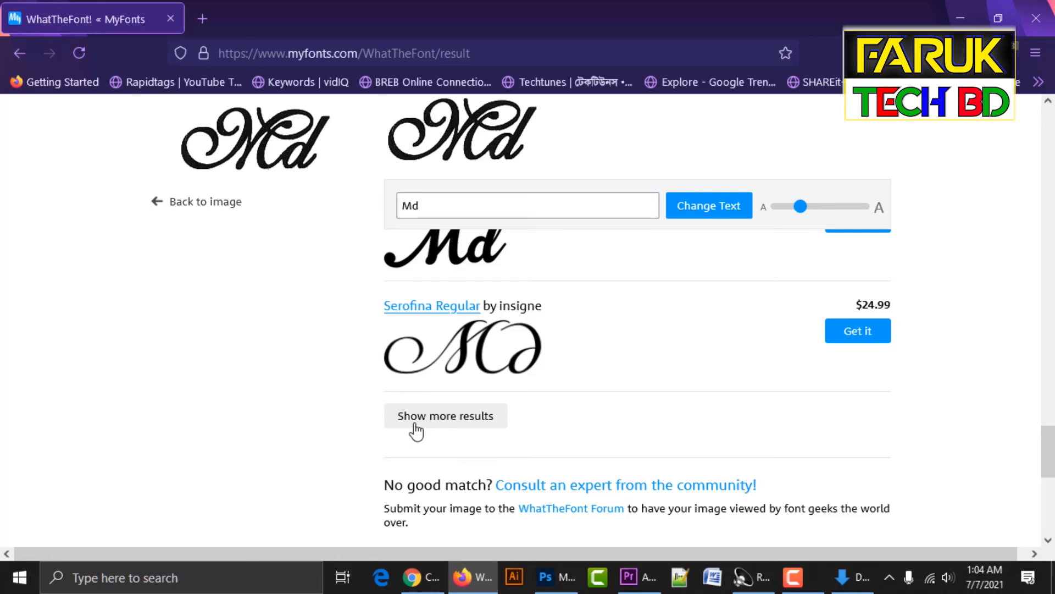
pyautogui.click(479, 426)
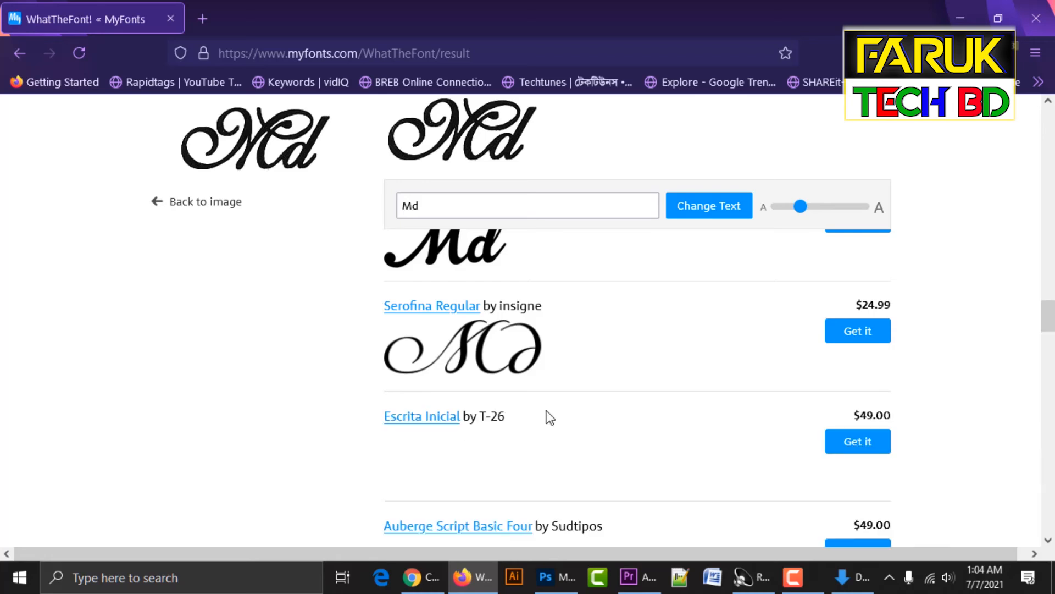
pyautogui.scroll(-6, 660, 380)
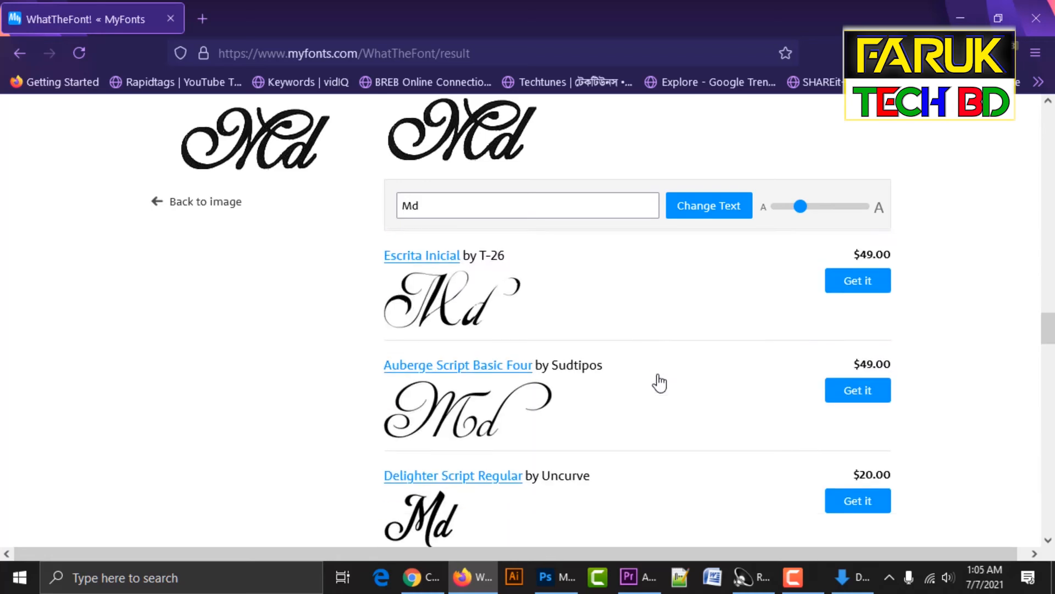
pyautogui.scroll(-6, 658, 381)
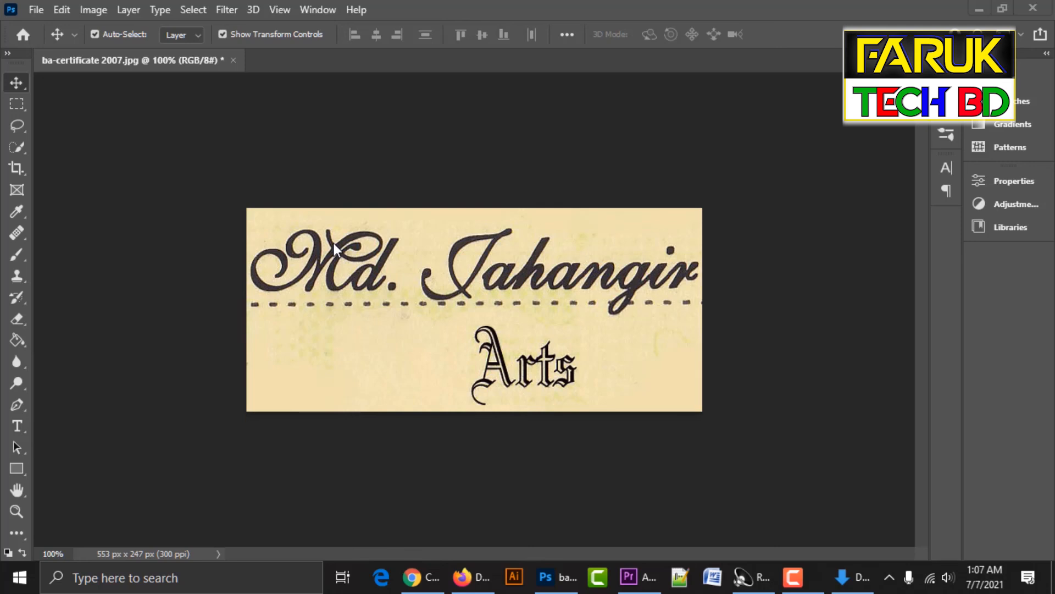
# Create a text layer below the dotted line with a near-black text colour.
pyautogui.press('t')
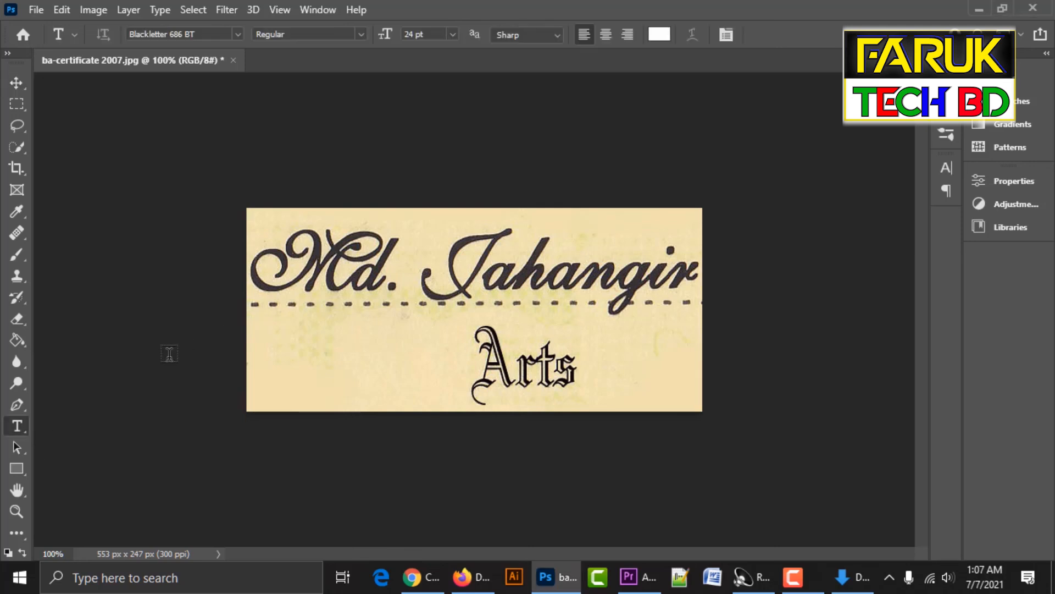
pyautogui.click(275, 348)
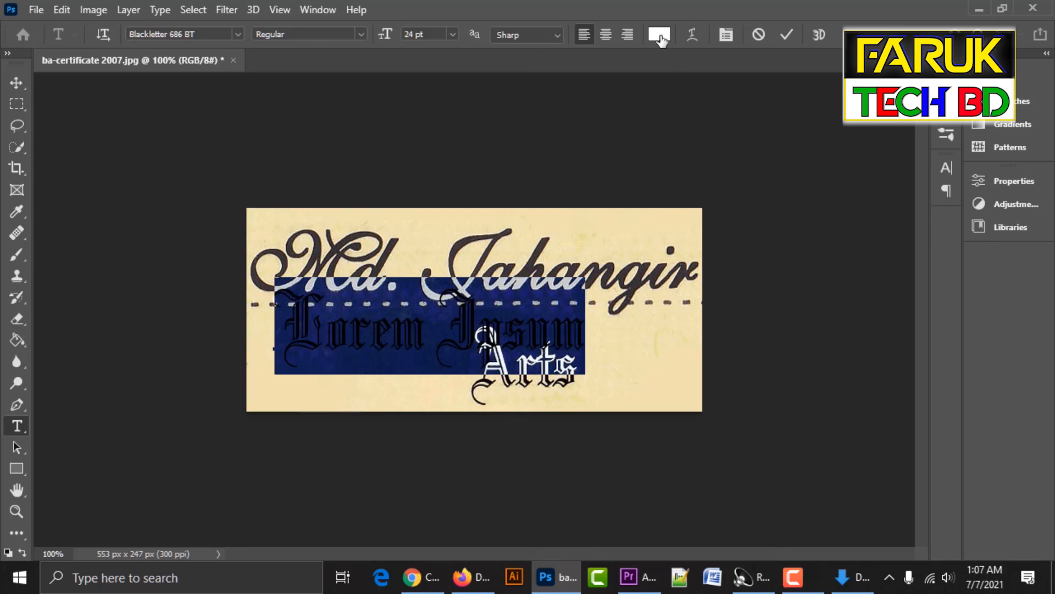
pyautogui.click(659, 34)
pyautogui.click(490, 305)
pyautogui.press('Return')
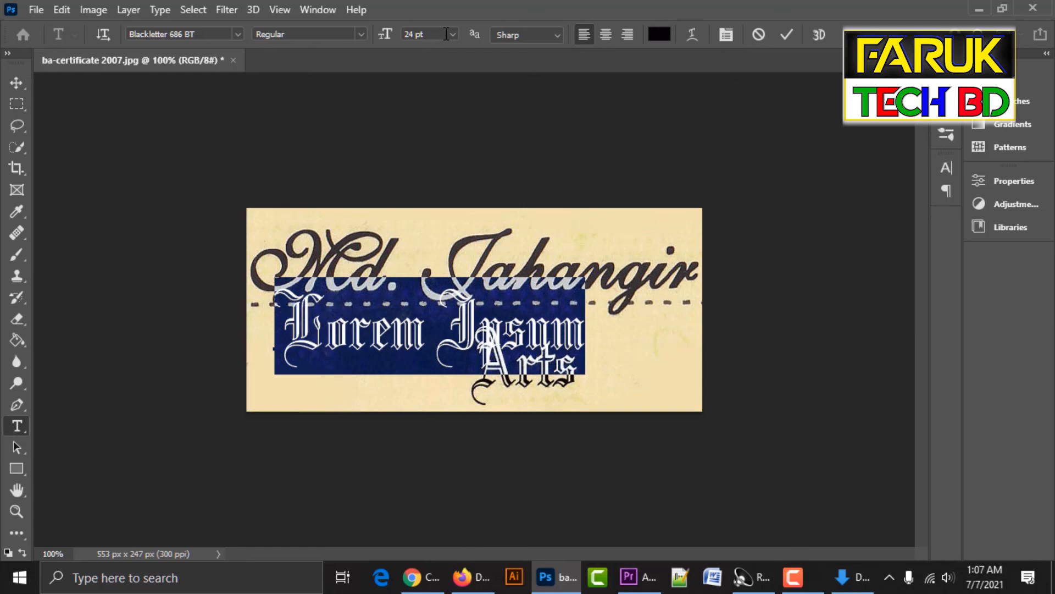
# Set the text layer's font to English111 Presto BT.
pyautogui.click(218, 36)
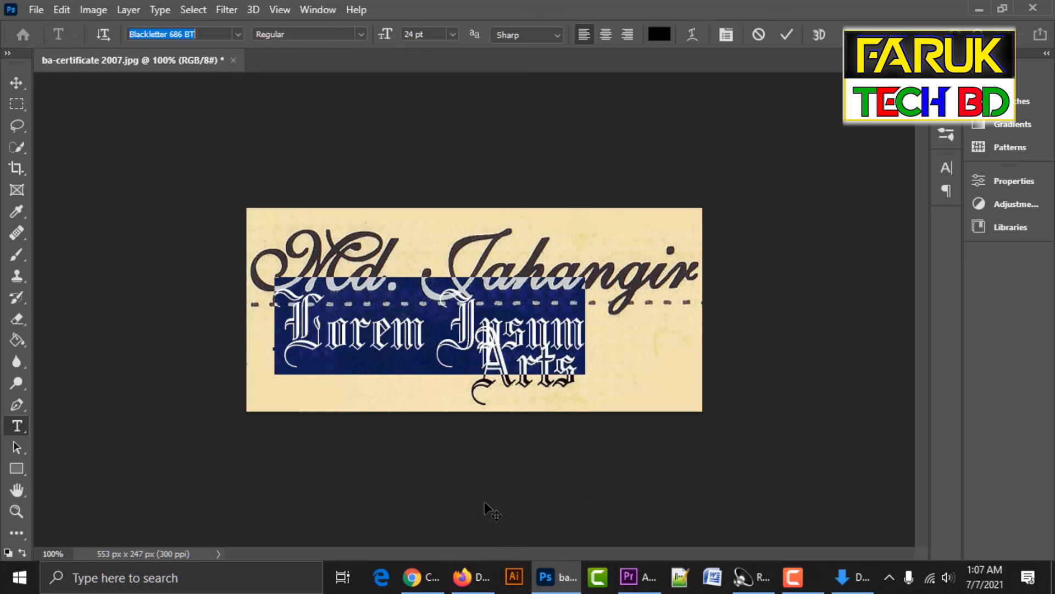
pyautogui.write('english')
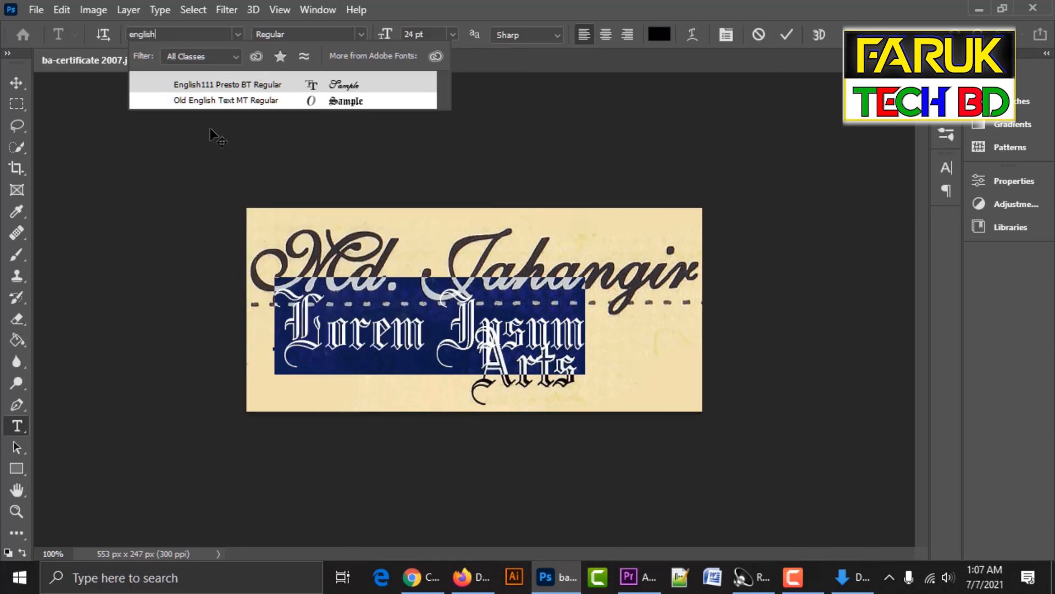
pyautogui.click(226, 84)
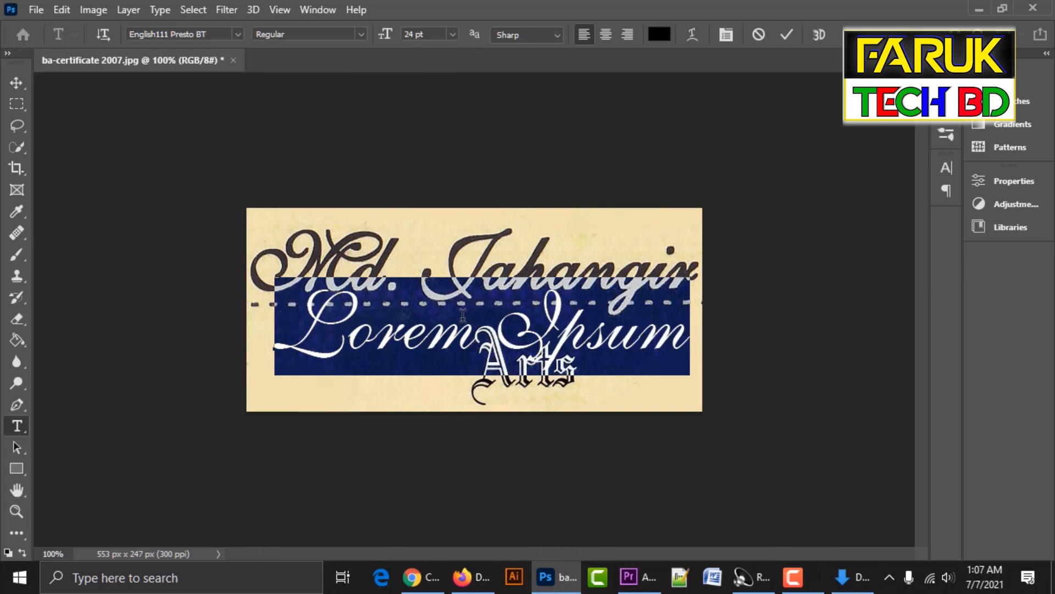
pyautogui.click(370, 342)
pyautogui.hotkey('ctrl', 'a')
pyautogui.write('kw')
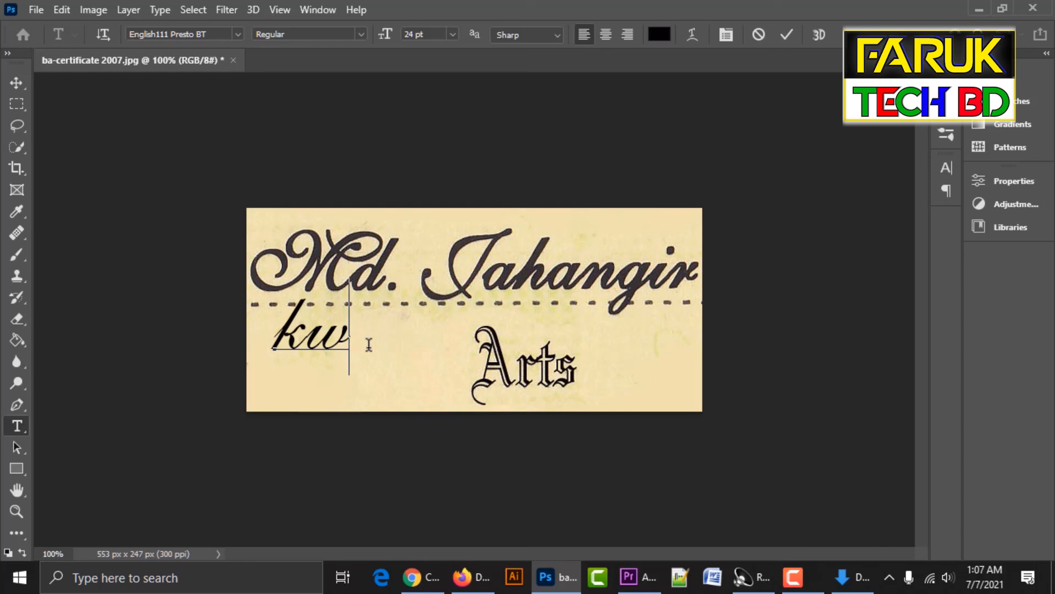
pyautogui.press('BackSpace')
pyautogui.press('BackSpace')
pyautogui.write('kw')
pyautogui.press('BackSpace')
pyautogui.press('BackSpace')
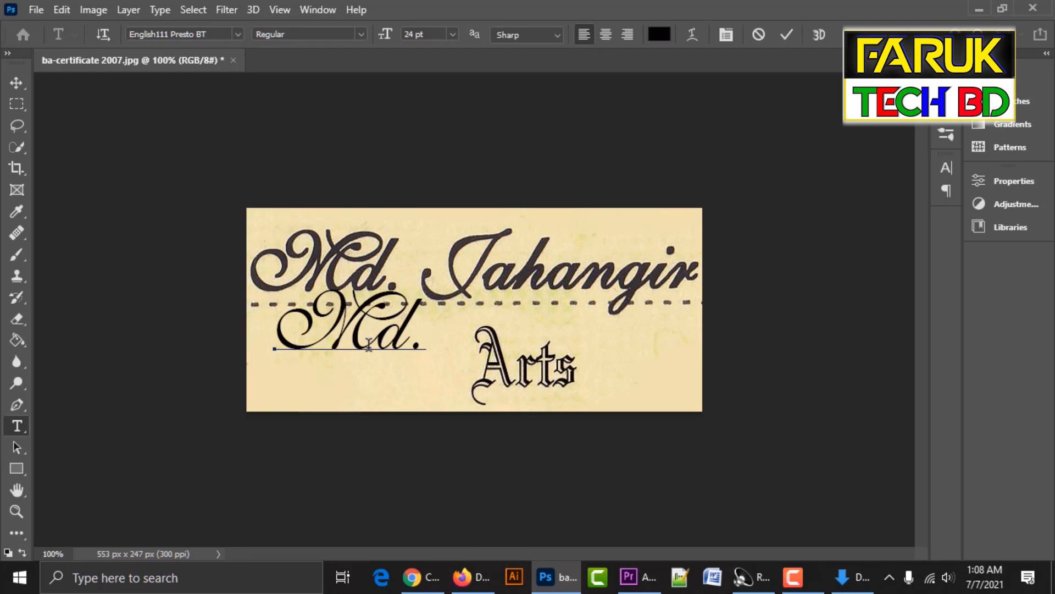
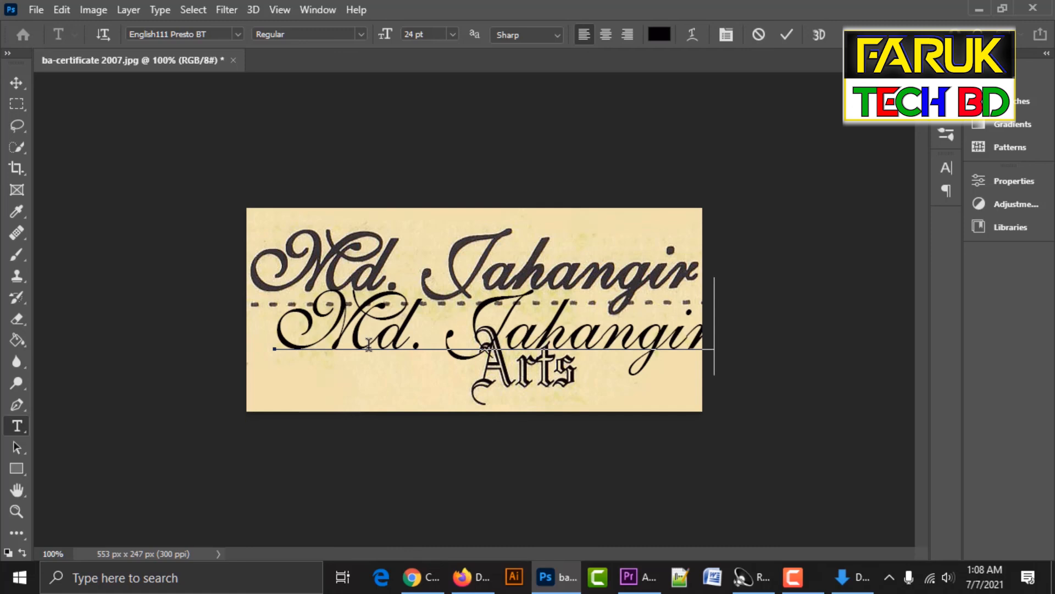
pyautogui.click(18, 82)
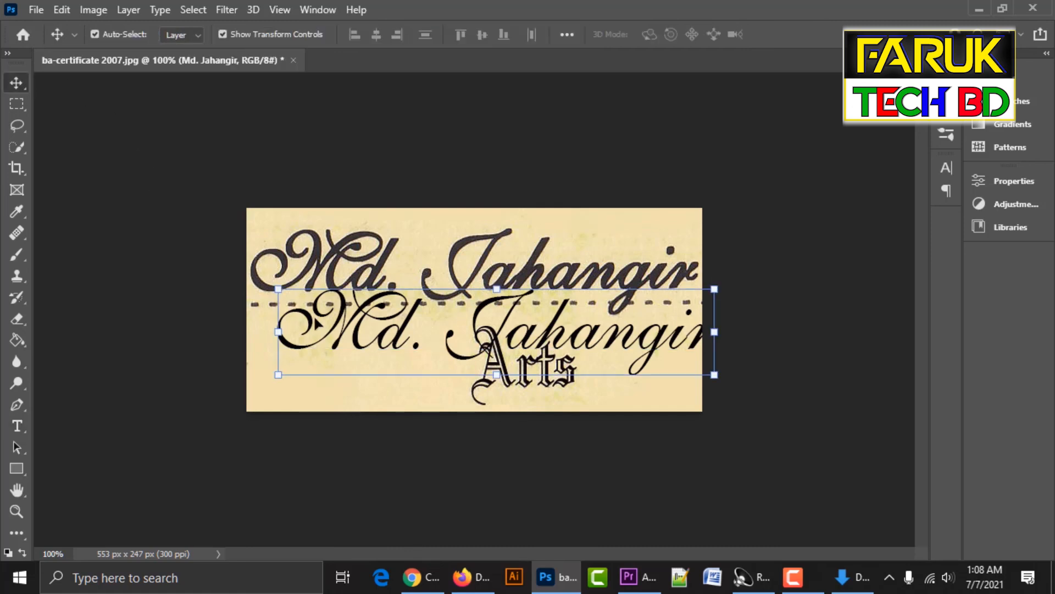
pyautogui.press('Left')
pyautogui.press('Left')
pyautogui.press('Left')
pyautogui.press('Left')
pyautogui.press('Left')
pyautogui.press('Left')
pyautogui.press('Left')
pyautogui.press('Left')
pyautogui.press('Left')
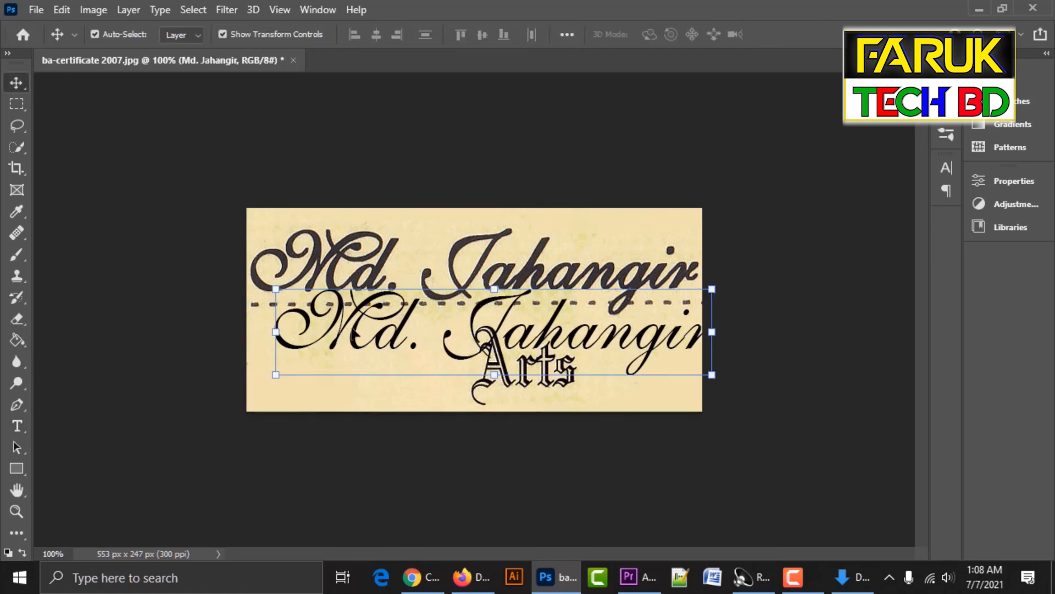
pyautogui.moveTo(356, 339); pyautogui.dragTo(348, 283)
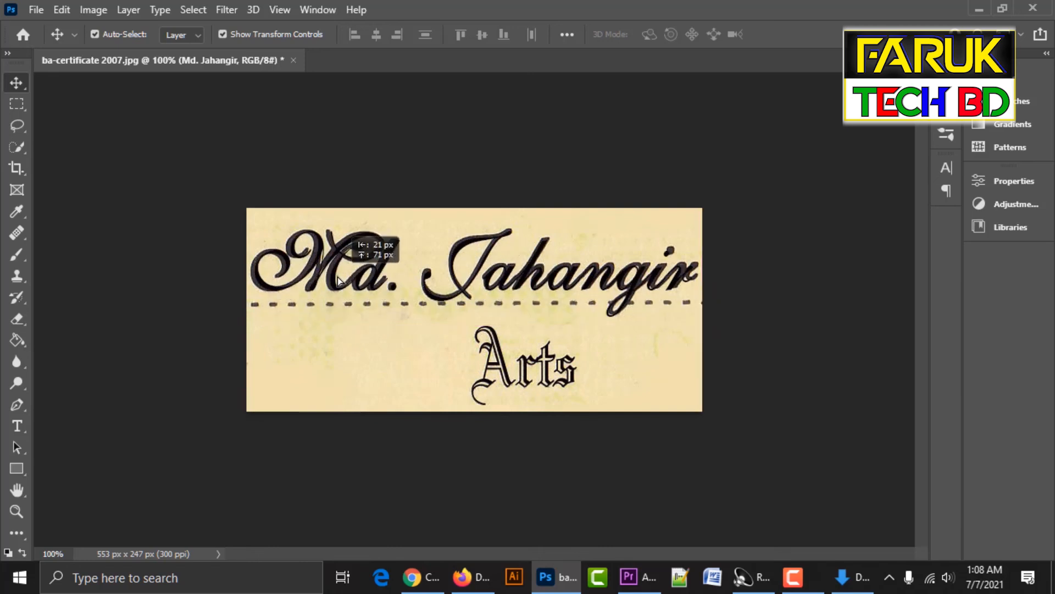
pyautogui.press('Left')
pyautogui.press('Right')
pyautogui.press('Right')
pyautogui.press('Right')
pyautogui.press('Right')
pyautogui.press('Right')
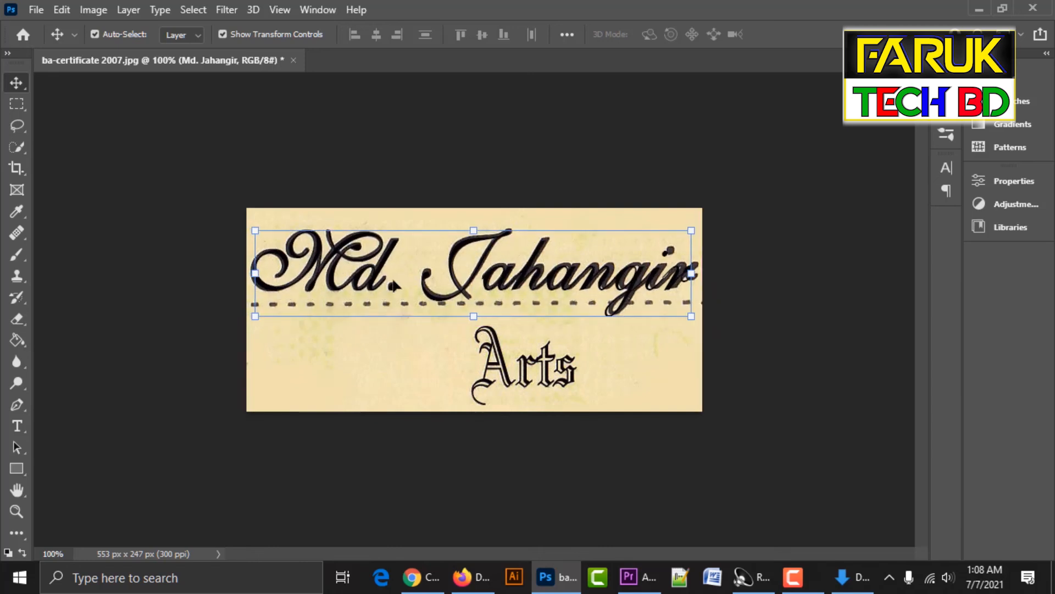